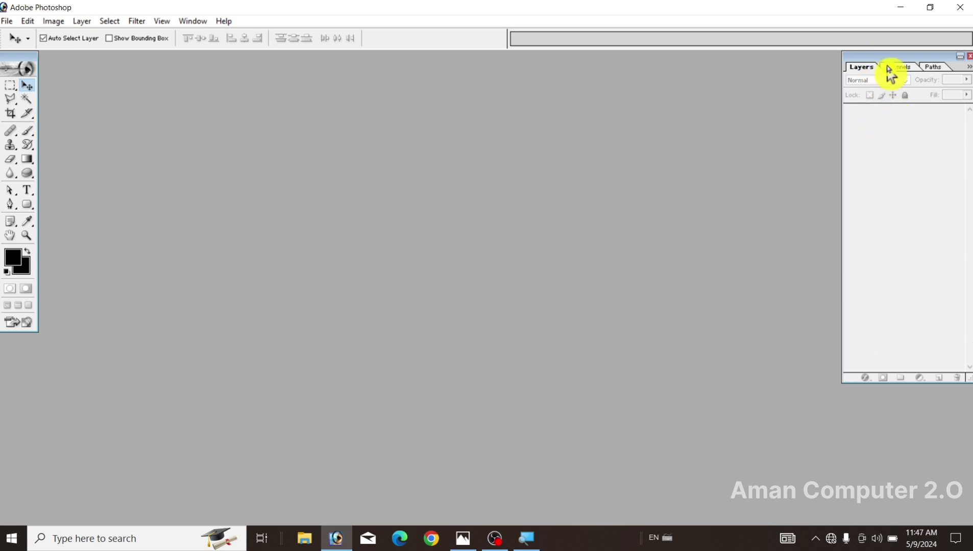
Open out (8).jpg from the Downloads folder and maximize its window to fill the workspace.
click(192, 21)
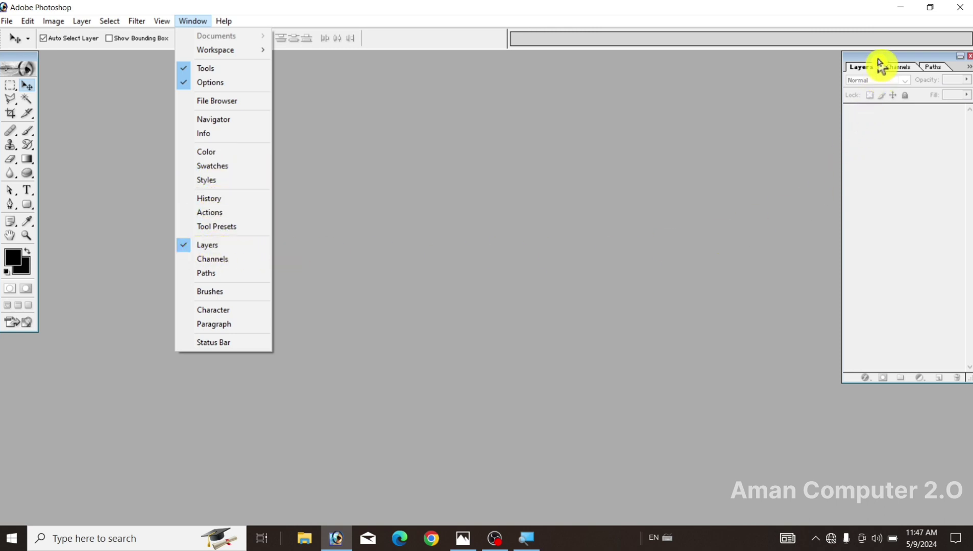
click(672, 240)
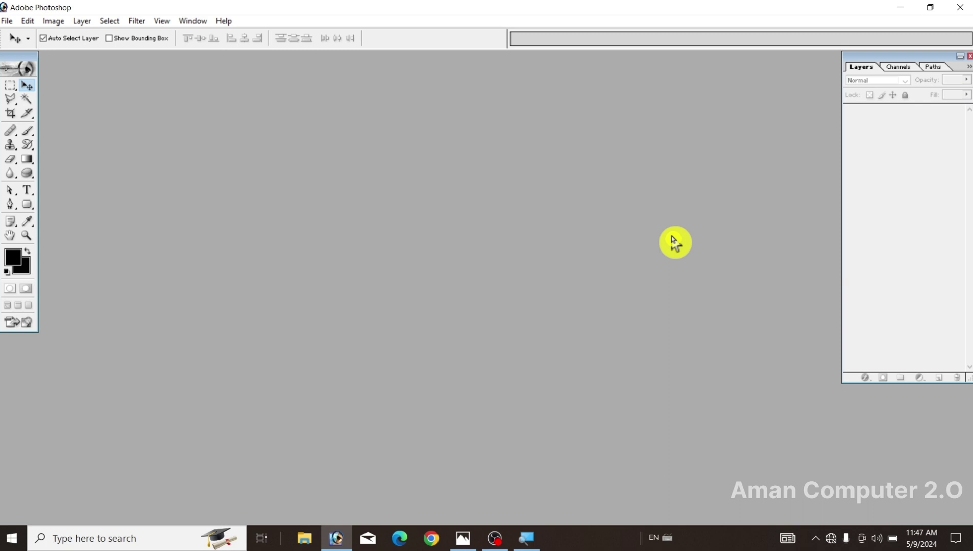
click(6, 21)
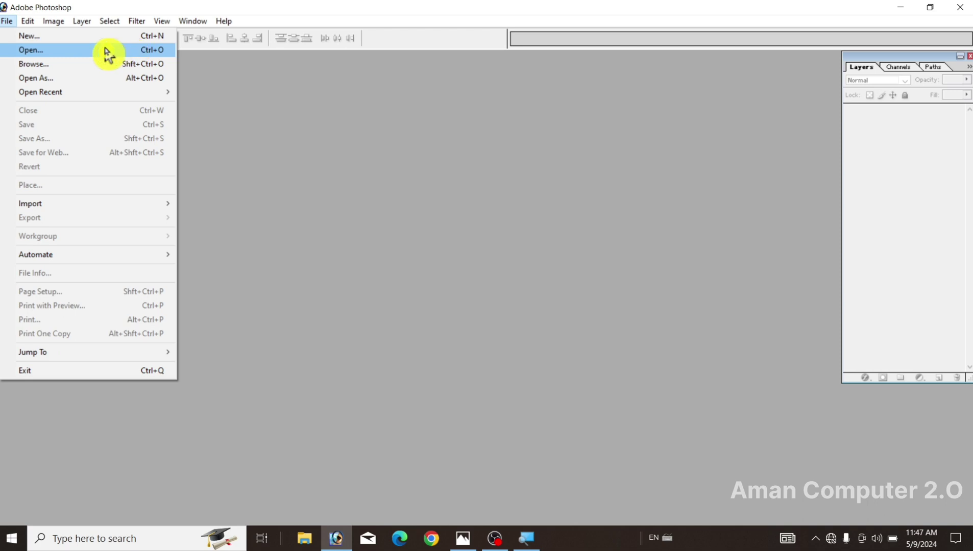
click(107, 54)
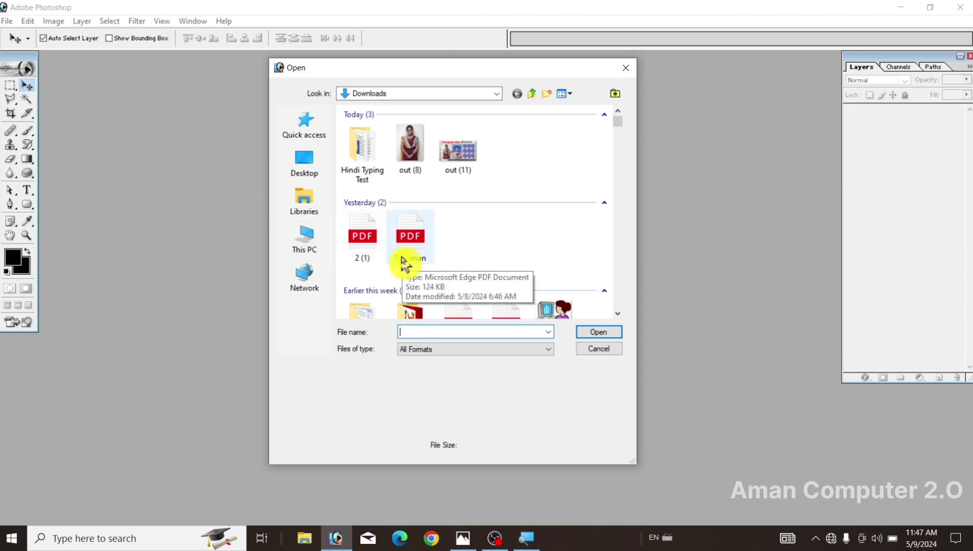
click(410, 146)
click(600, 336)
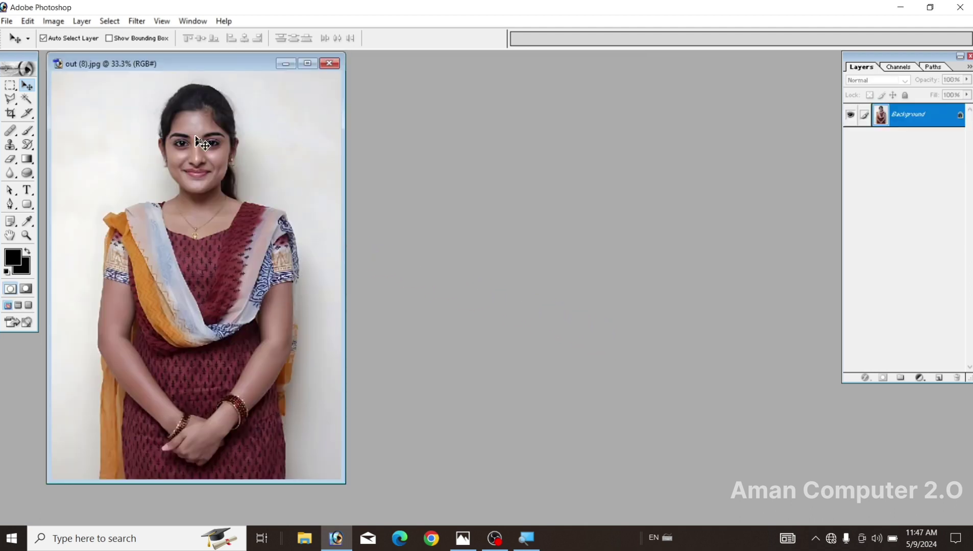
click(214, 71)
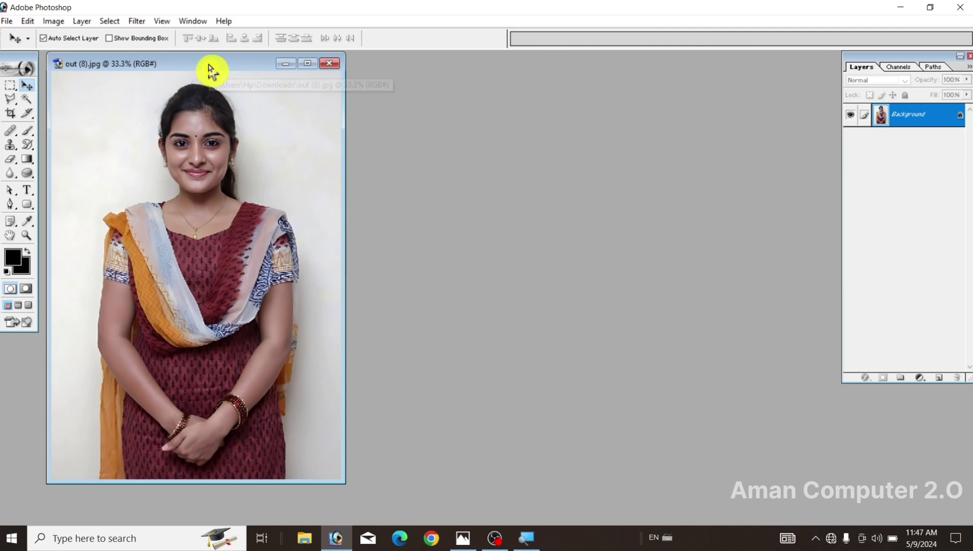
drag(215, 71, 513, 74)
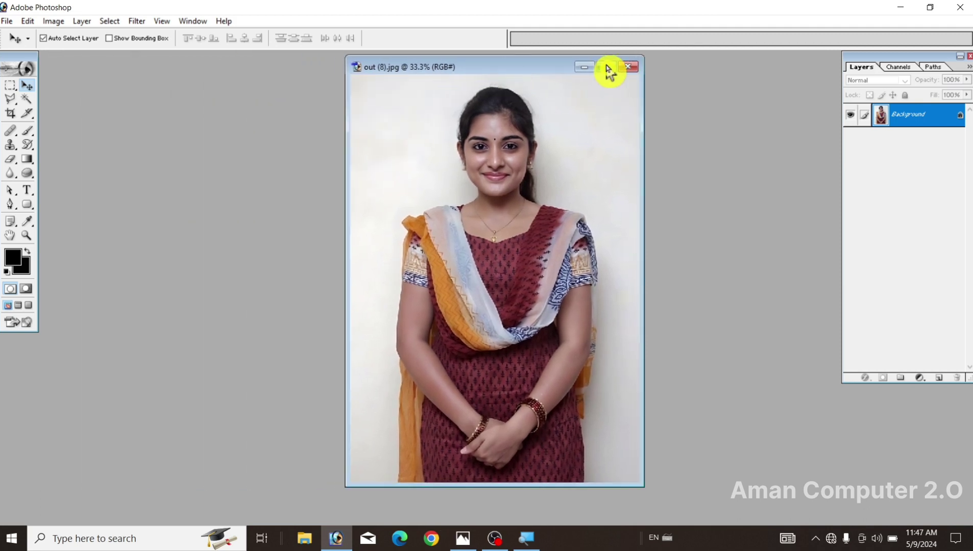
click(606, 67)
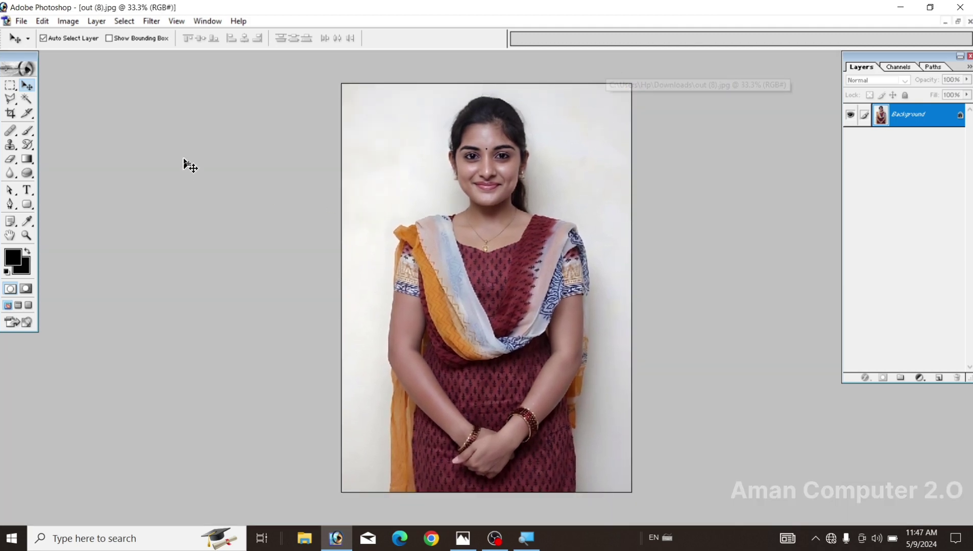
Crop to a 1.2 × 1.5 in, 300 ppi portrait framing the hair, face and shoulders.
click(10, 149)
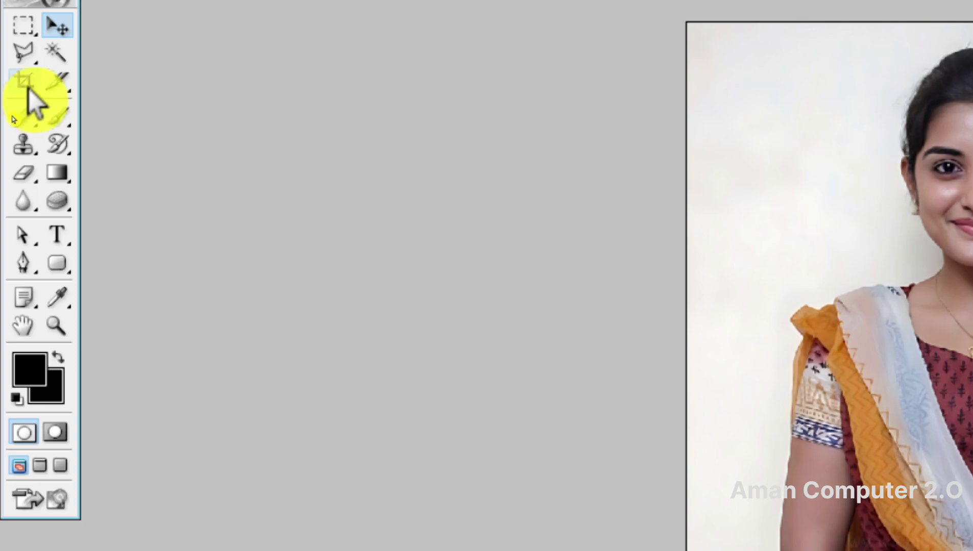
click(24, 83)
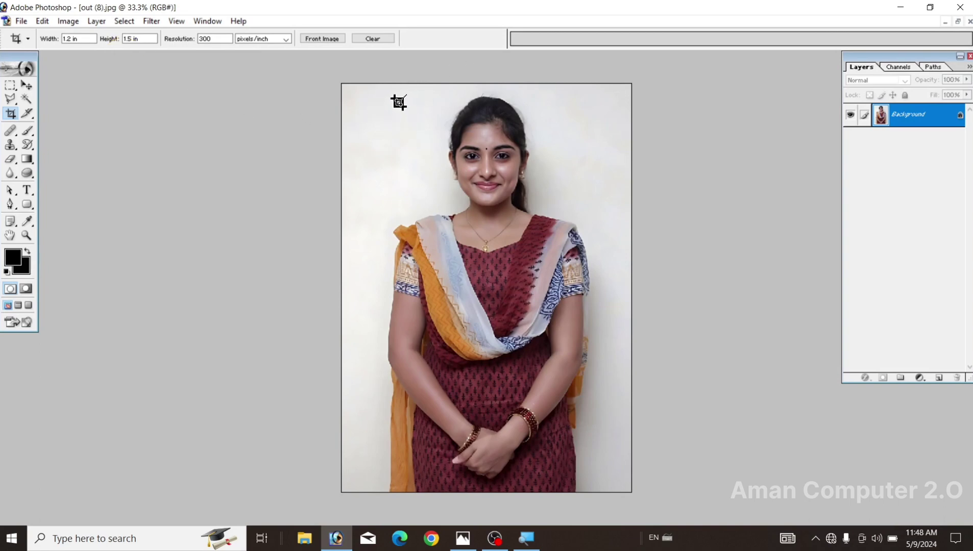
mouse_move(399, 102)
mouse_down()
mouse_move(591, 260)
mouse_move(632, 324)
mouse_up()
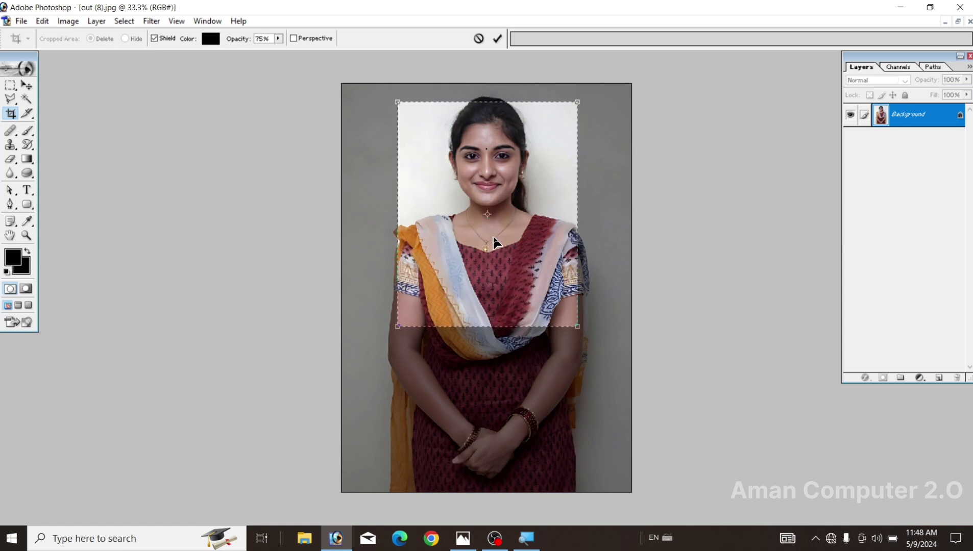
drag(494, 237, 496, 223)
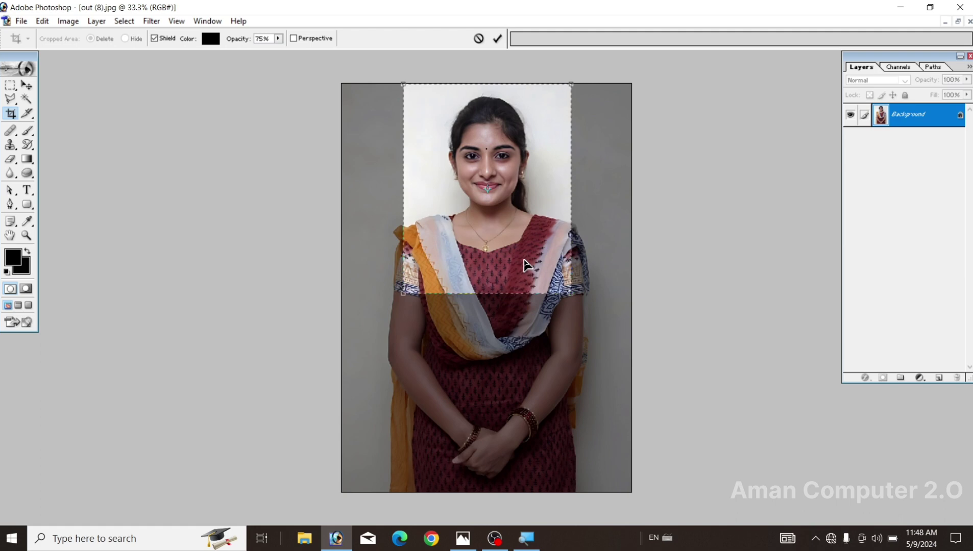
drag(525, 265, 528, 265)
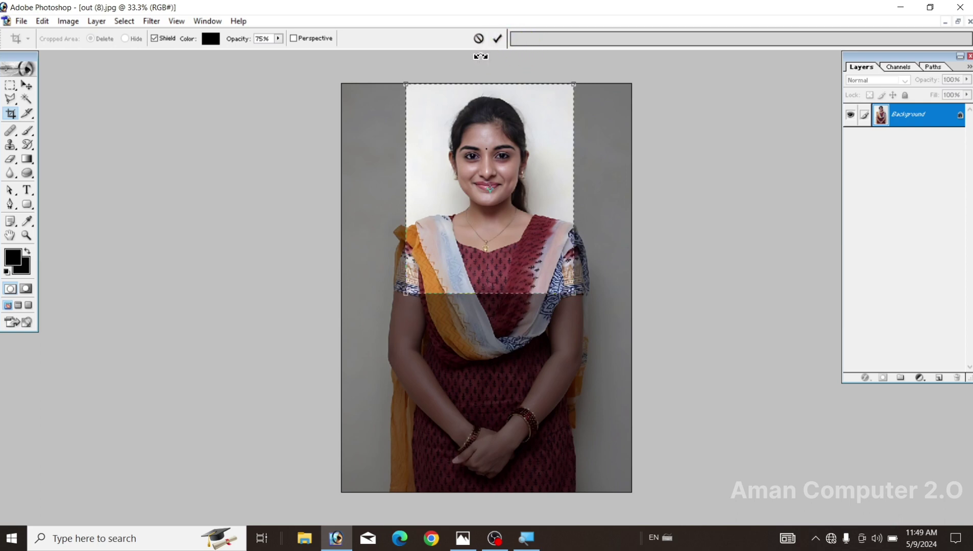
click(498, 38)
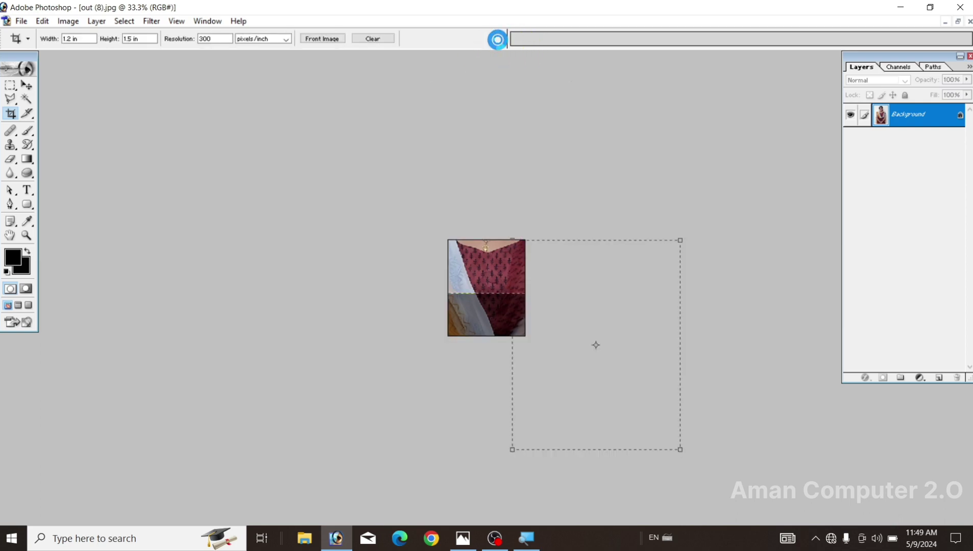
key(ctrl+plus)
key(ctrl+plus)
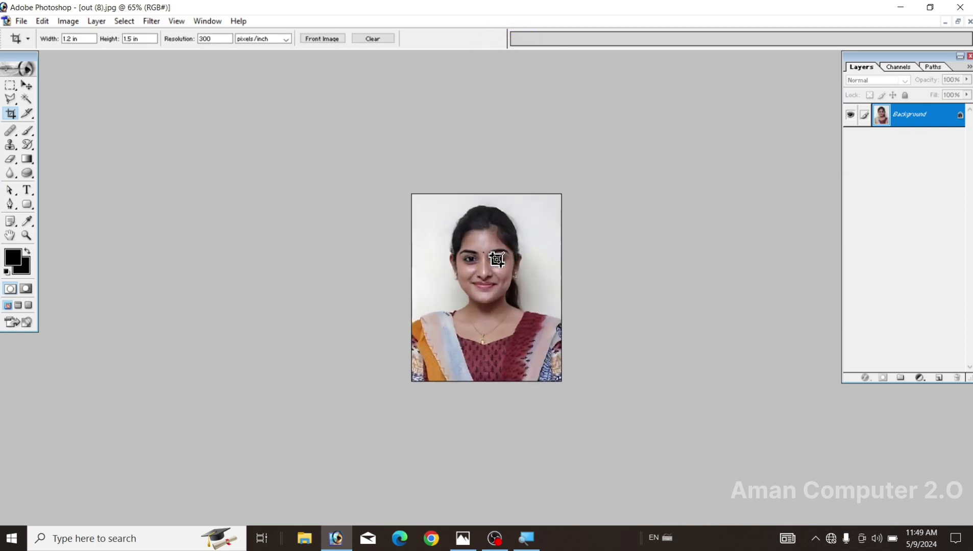
Set the foreground colour to blue 4F72F5 (R 79, G 114, B 245).
key(ctrl+plus)
key(ctrl+plus)
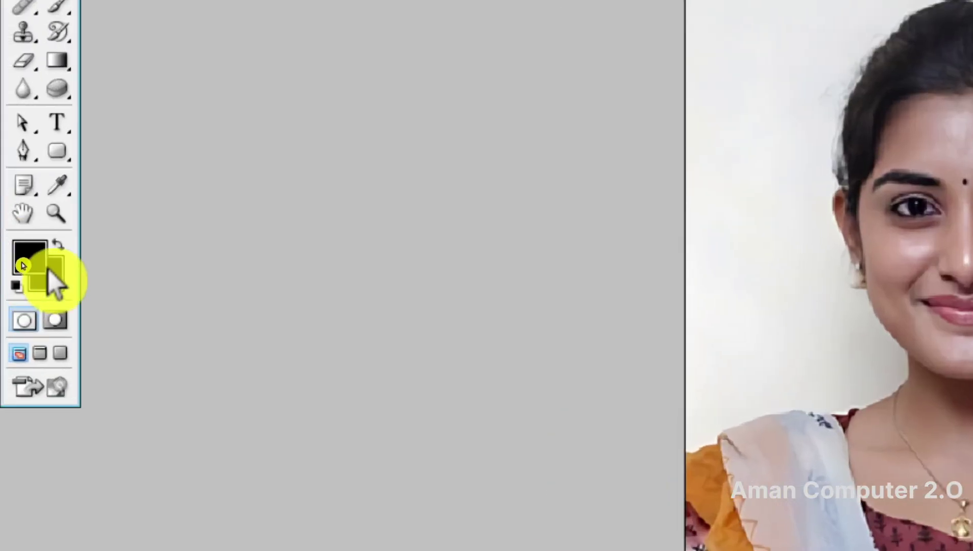
click(28, 262)
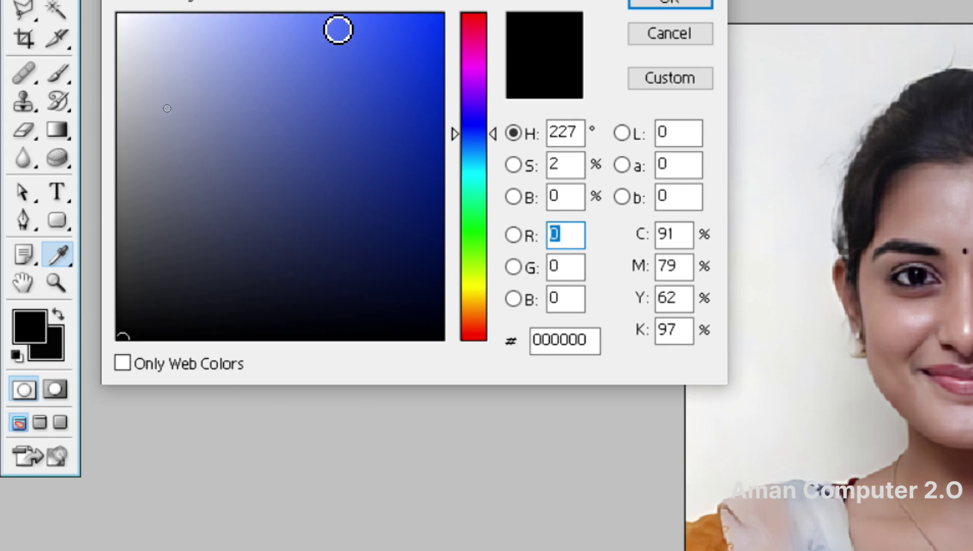
click(338, 26)
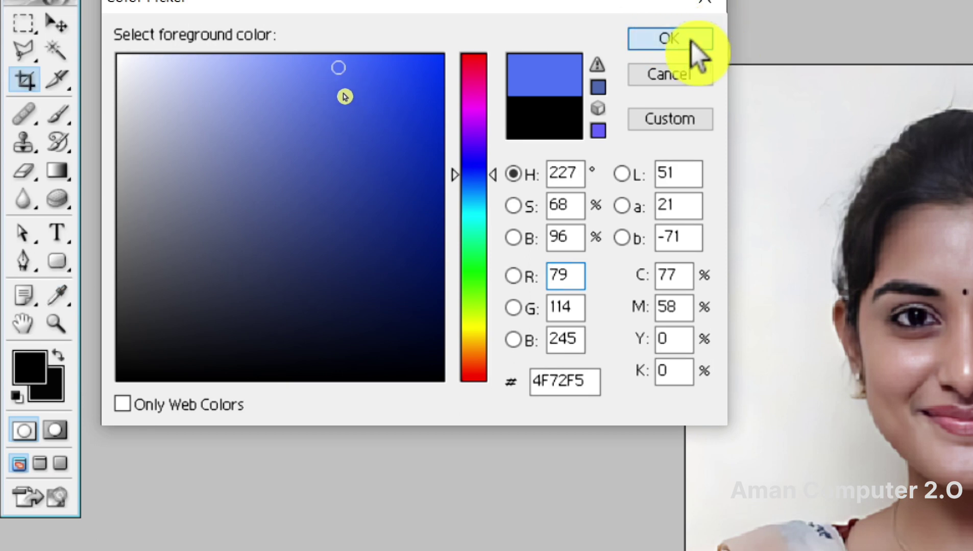
click(691, 43)
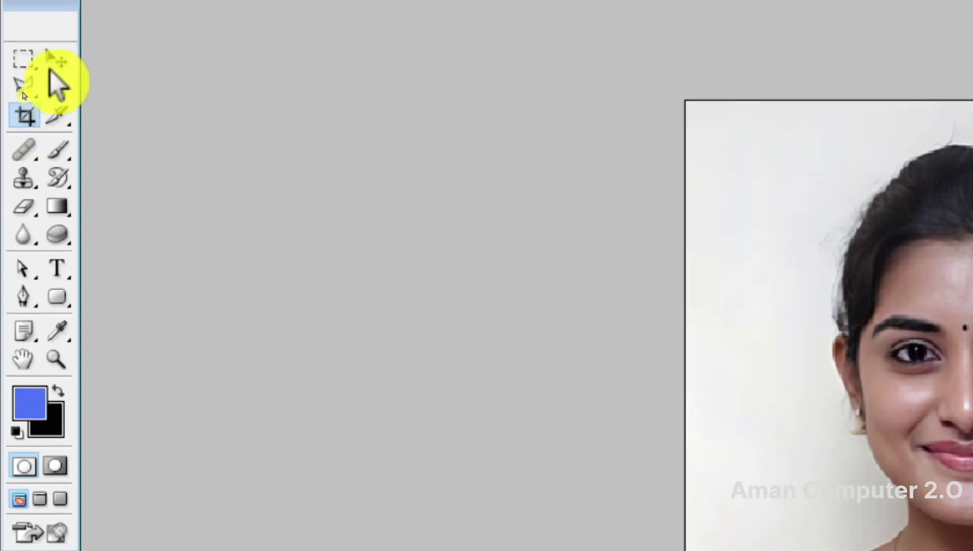
Switch to the Brush Tool with a 13 px round brush tip.
click(63, 156)
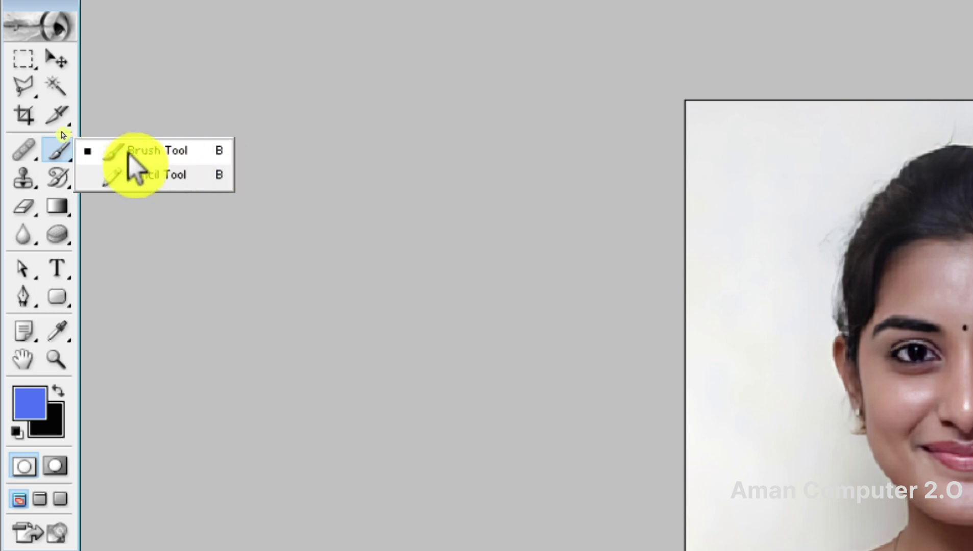
click(158, 152)
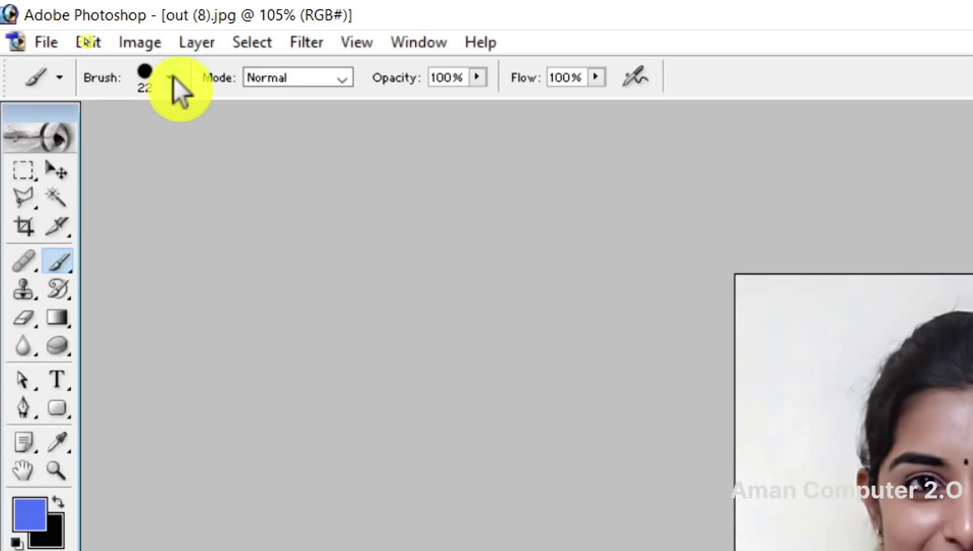
click(170, 78)
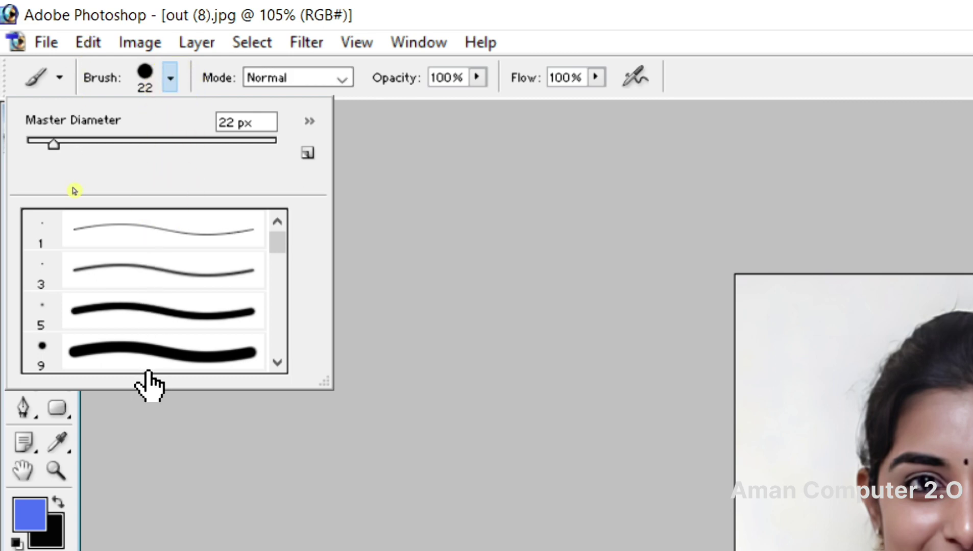
scroll(142, 289, down, 2)
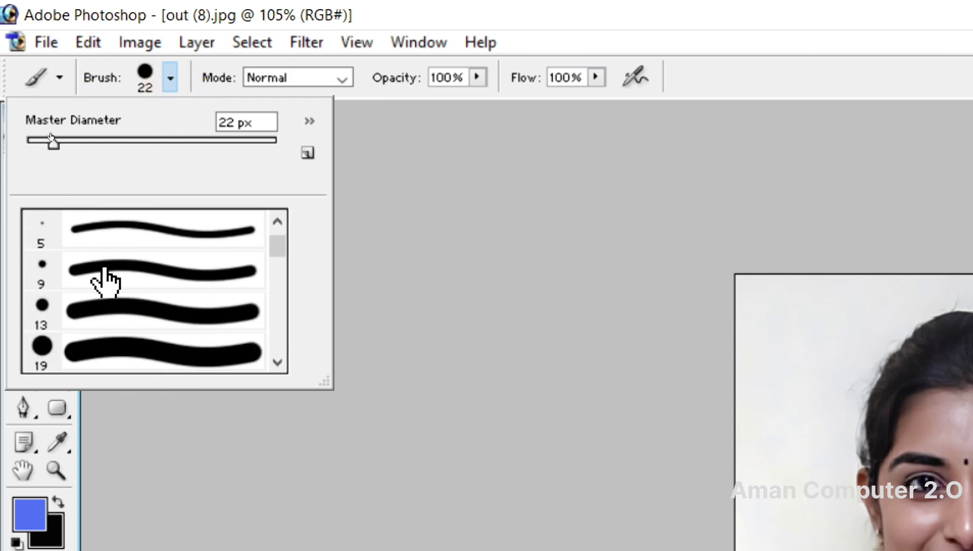
scroll(89, 290, down, 1)
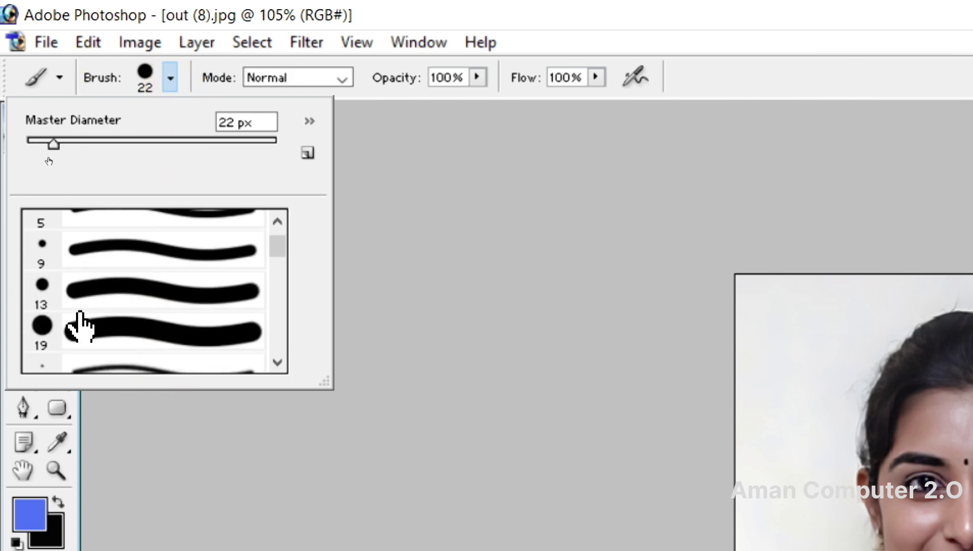
click(155, 296)
click(124, 345)
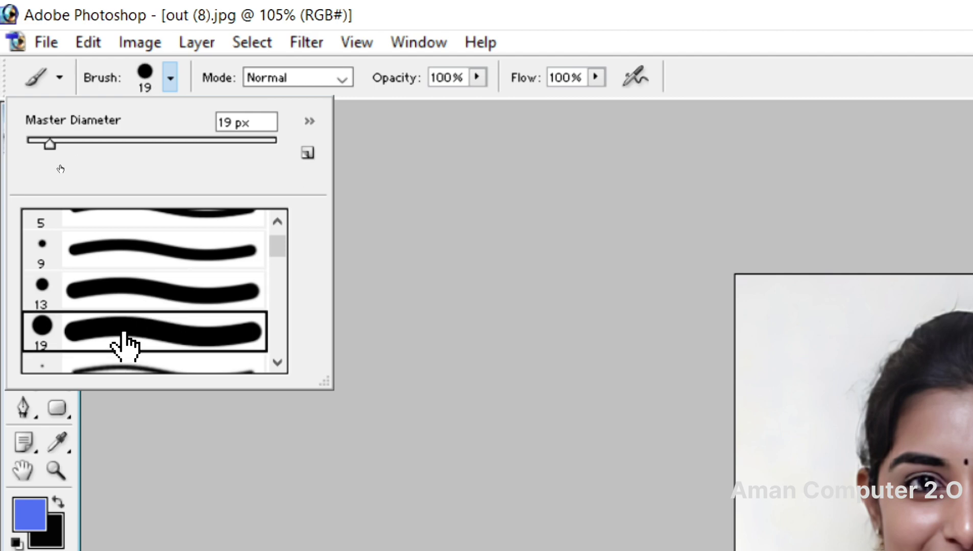
click(130, 292)
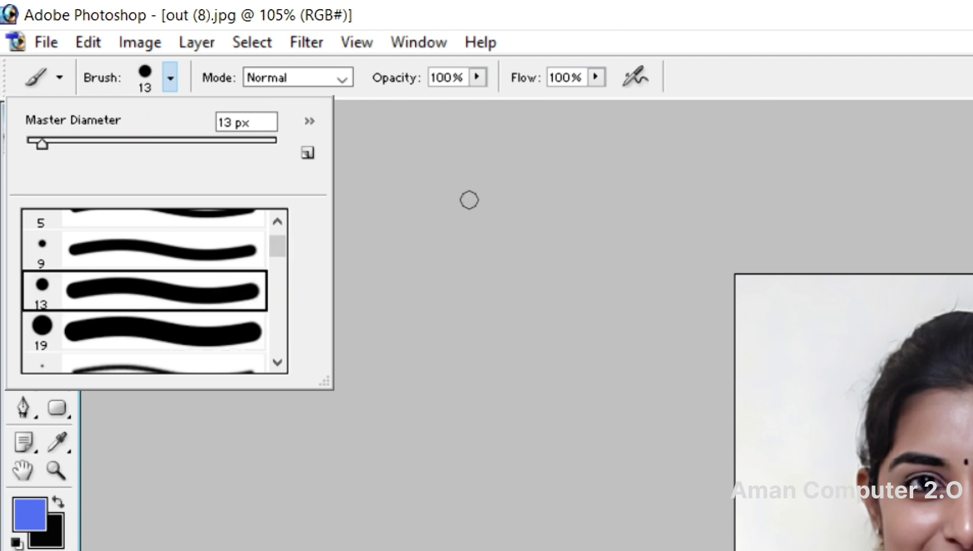
click(430, 207)
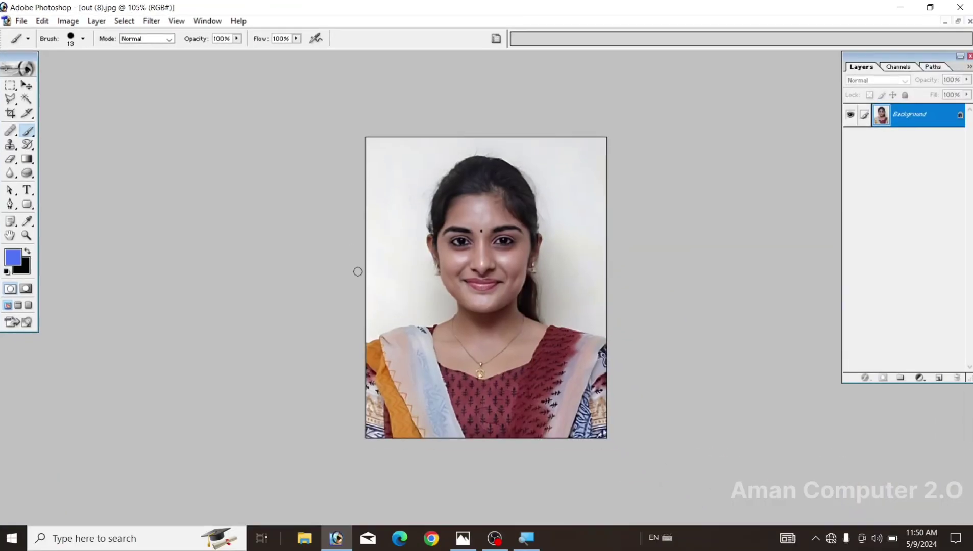
At 300% zoom, paint a blue outline up the left shoulder, ear and hairline.
key(ctrl+plus)
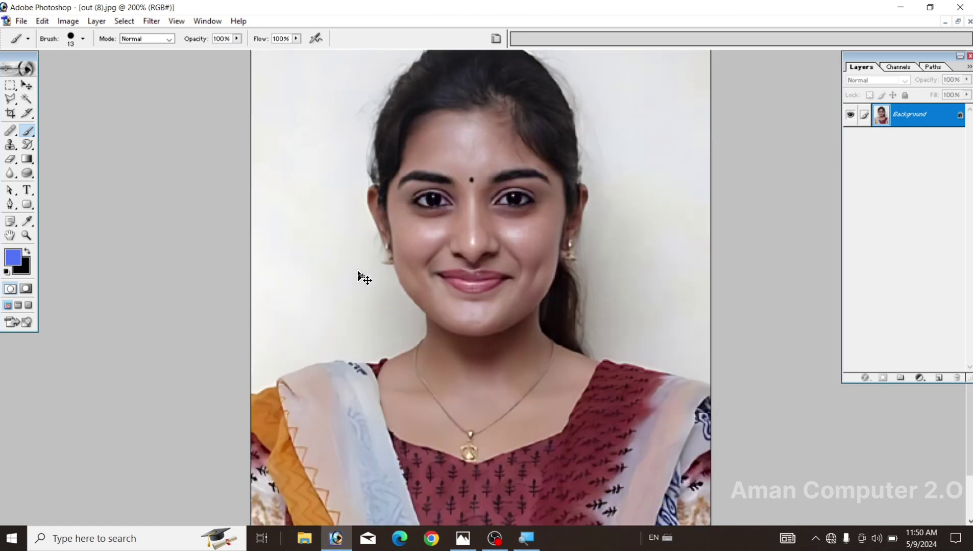
key(ctrl+plus)
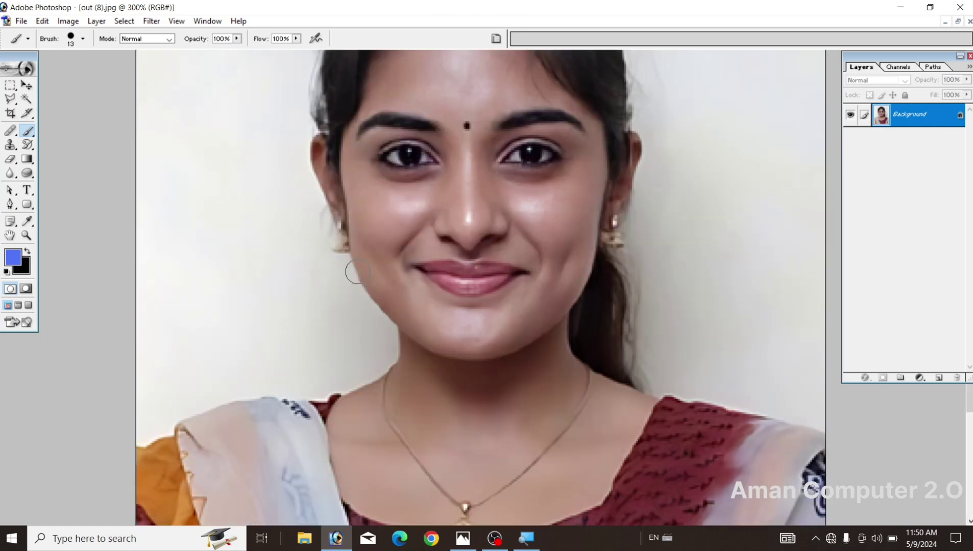
scroll(357, 272, down, 1)
scroll(353, 269, down, 2)
scroll(350, 281, down, 2)
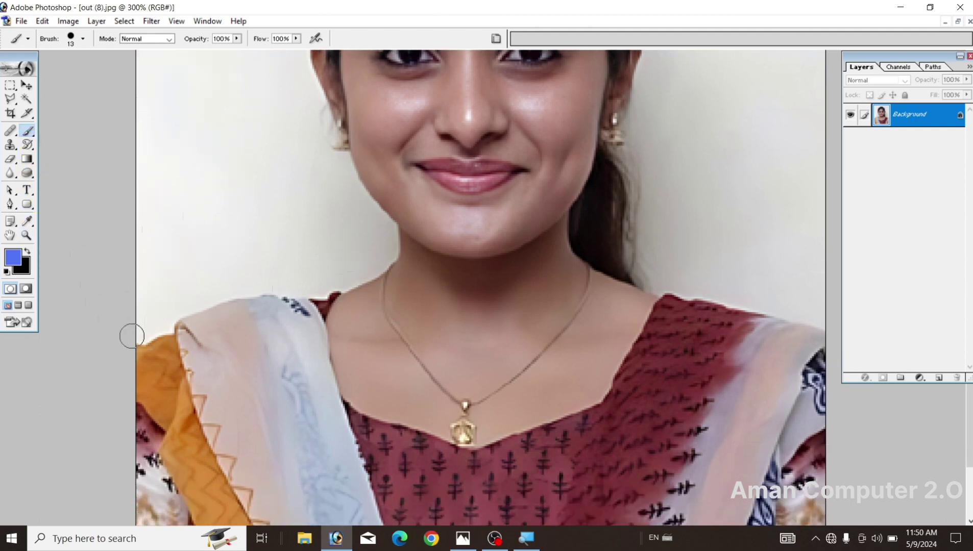
mouse_move(133, 337)
mouse_down()
mouse_move(203, 301)
mouse_move(327, 289)
mouse_move(383, 264)
mouse_move(393, 234)
mouse_move(358, 194)
mouse_move(320, 114)
mouse_up()
scroll(323, 124, up, 2)
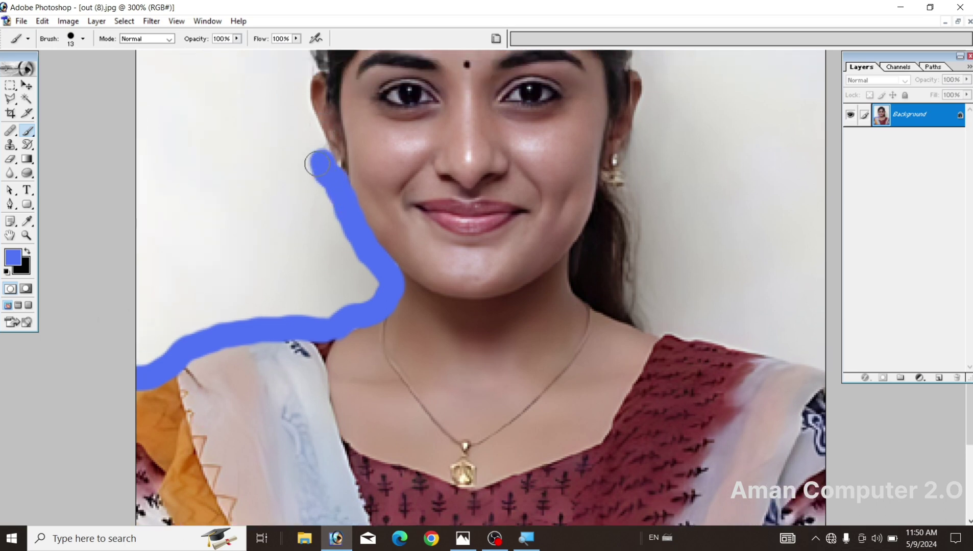
mouse_move(317, 154)
mouse_down()
mouse_move(307, 94)
mouse_move(301, 116)
mouse_move(309, 79)
mouse_up()
scroll(306, 95, up, 2)
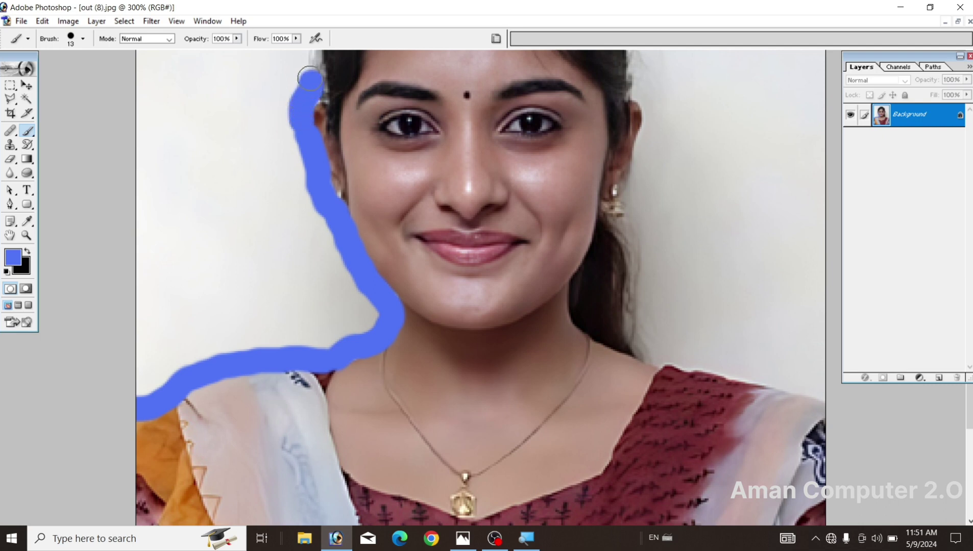
scroll(310, 81, up, 3)
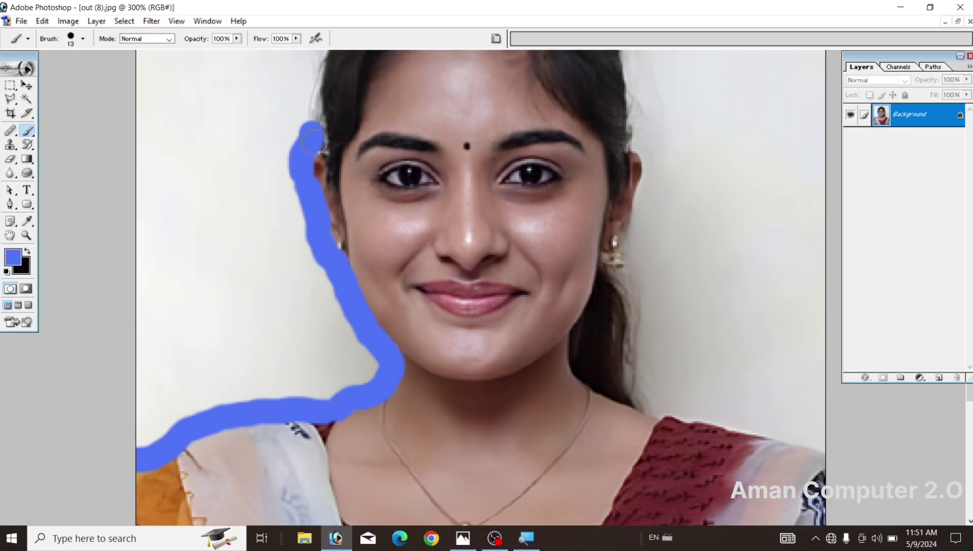
drag(312, 128, 308, 89)
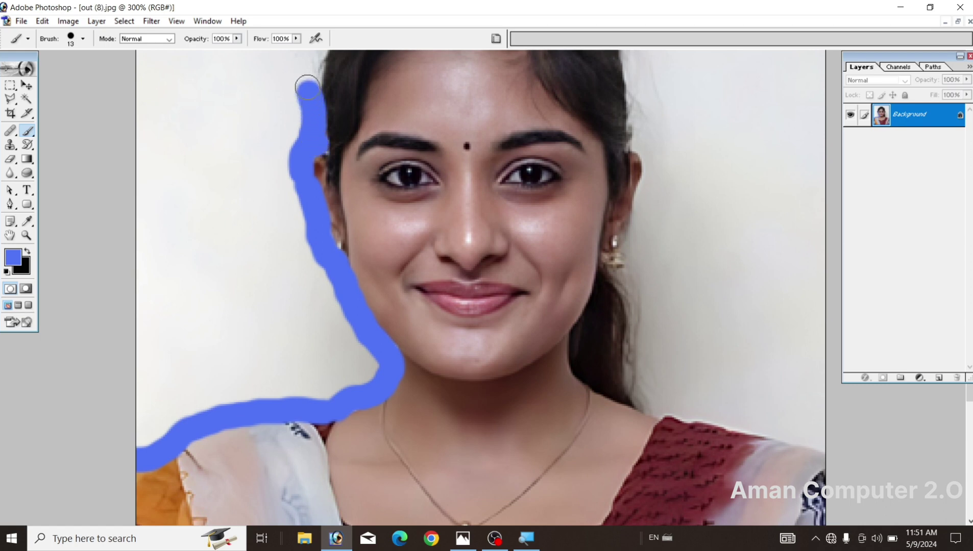
Continue the blue outline over the head and down the right side and shoulder.
scroll(308, 88, up, 2)
drag(308, 127, 313, 76)
scroll(316, 92, up, 3)
mouse_move(326, 171)
mouse_down()
mouse_move(336, 133)
mouse_move(388, 74)
mouse_move(416, 102)
mouse_move(449, 90)
mouse_move(536, 102)
mouse_move(605, 171)
mouse_move(624, 170)
mouse_move(641, 263)
mouse_up()
scroll(387, 87, up, 1)
scroll(605, 142, down, 1)
scroll(641, 263, down, 2)
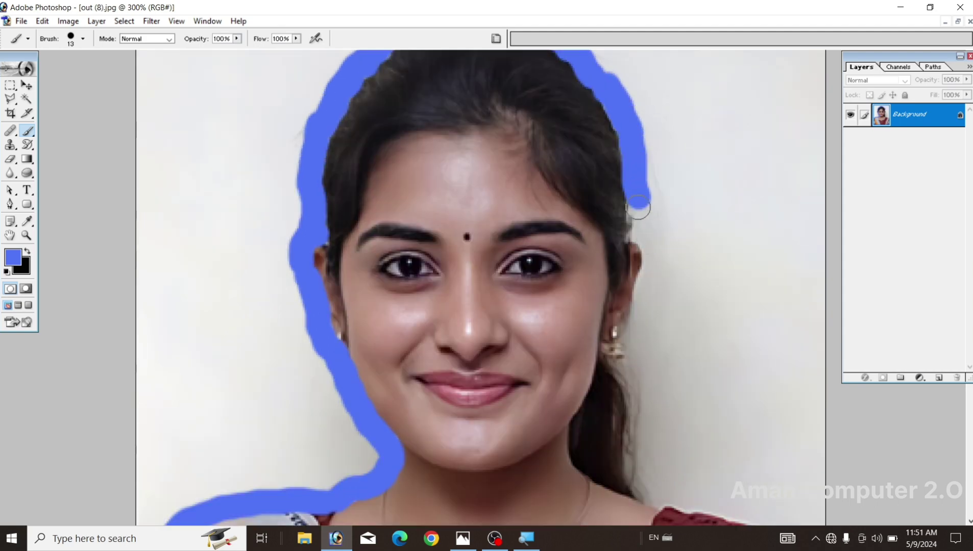
mouse_move(645, 211)
mouse_down()
mouse_move(639, 240)
mouse_move(656, 236)
mouse_move(640, 276)
mouse_up()
scroll(638, 240, down, 1)
scroll(642, 290, down, 1)
mouse_move(647, 230)
mouse_down()
mouse_move(633, 278)
mouse_move(611, 281)
mouse_move(626, 393)
mouse_up()
scroll(625, 394, down, 1)
mouse_move(626, 332)
mouse_down()
mouse_move(674, 375)
mouse_move(708, 373)
mouse_move(819, 398)
mouse_up()
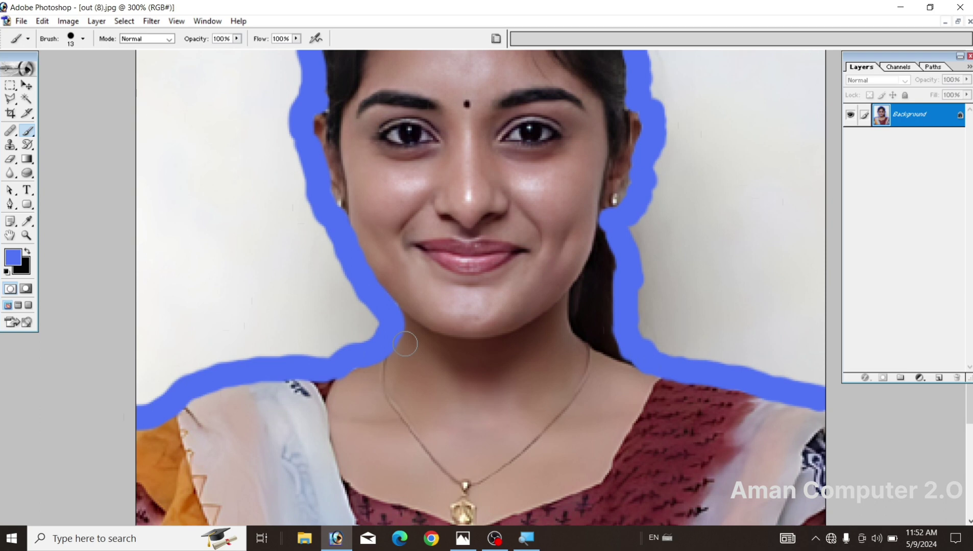
key(ctrl+minus)
key(ctrl+minus)
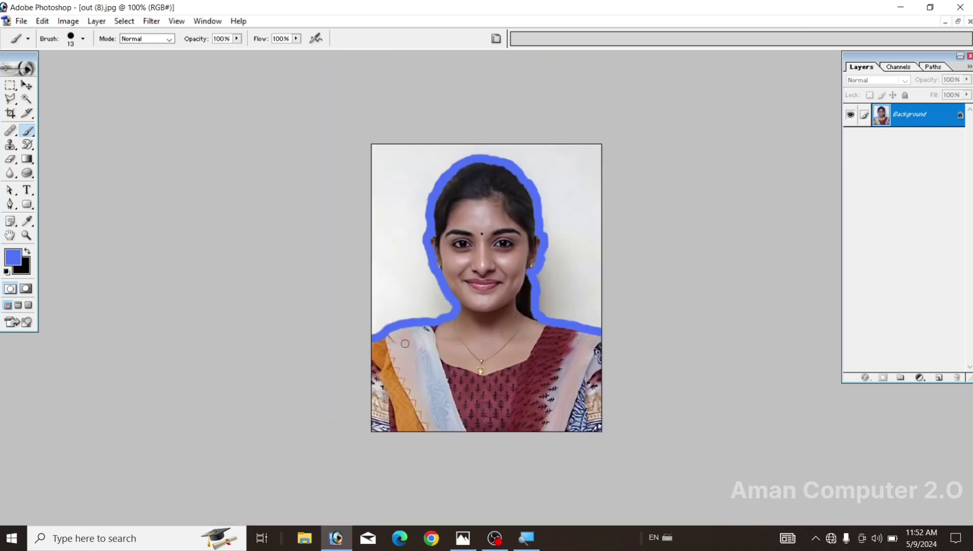
Enlarge the brush's master diameter to 50 px.
scroll(405, 343, up, 1)
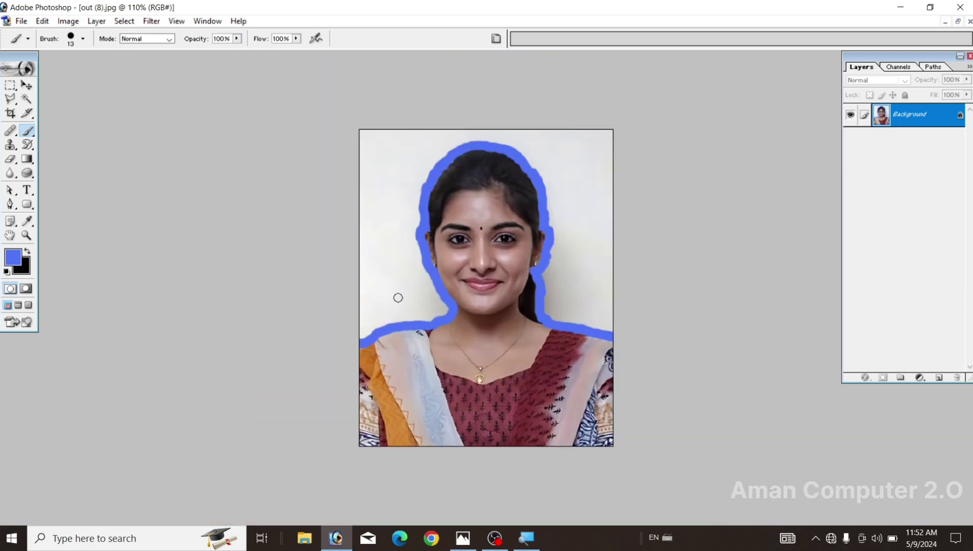
right_click(403, 193)
drag(449, 218, 452, 222)
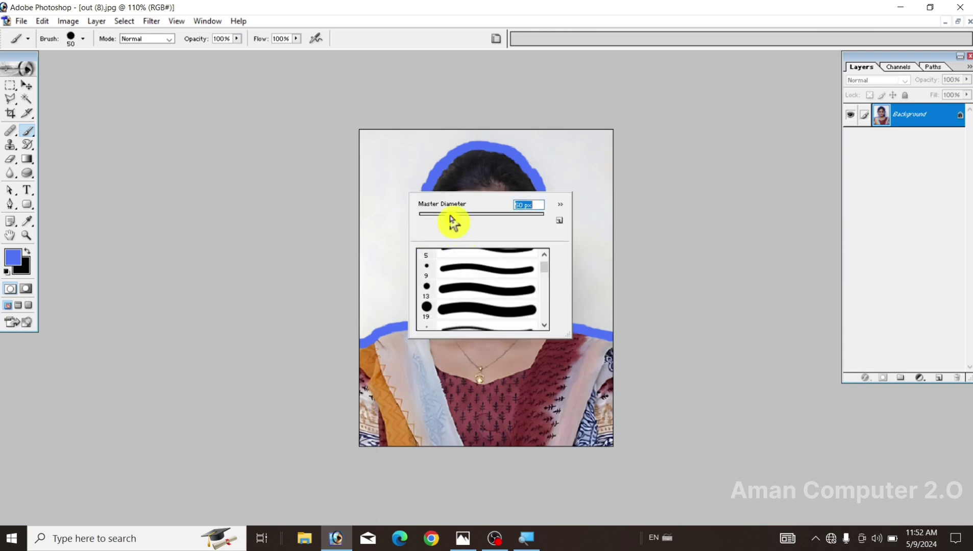
click(396, 158)
Paint over all remaining white background around the hair and shoulders in blue.
mouse_move(395, 158)
mouse_down()
mouse_move(370, 163)
mouse_move(419, 131)
mouse_move(471, 117)
mouse_move(578, 120)
mouse_move(621, 186)
mouse_move(613, 138)
mouse_move(624, 213)
mouse_move(577, 138)
mouse_move(545, 153)
mouse_move(502, 126)
mouse_move(432, 130)
mouse_move(378, 194)
mouse_move(373, 166)
mouse_move(355, 299)
mouse_move(366, 318)
mouse_move(389, 306)
mouse_move(408, 178)
mouse_move(402, 310)
mouse_move(432, 309)
mouse_move(408, 271)
mouse_up()
mouse_move(408, 223)
mouse_down()
mouse_move(415, 167)
mouse_move(395, 195)
mouse_move(426, 153)
mouse_up()
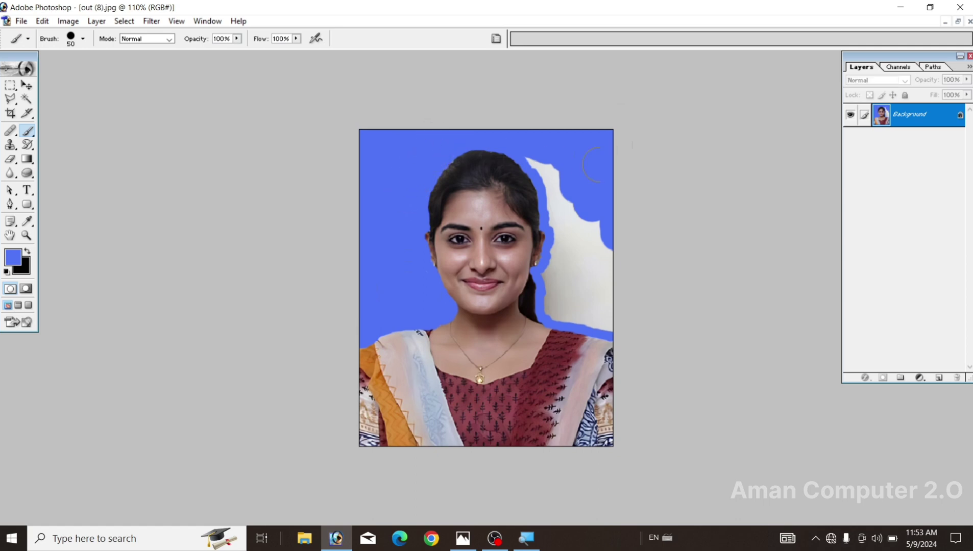
mouse_move(543, 159)
mouse_down()
mouse_move(567, 209)
mouse_move(605, 240)
mouse_up()
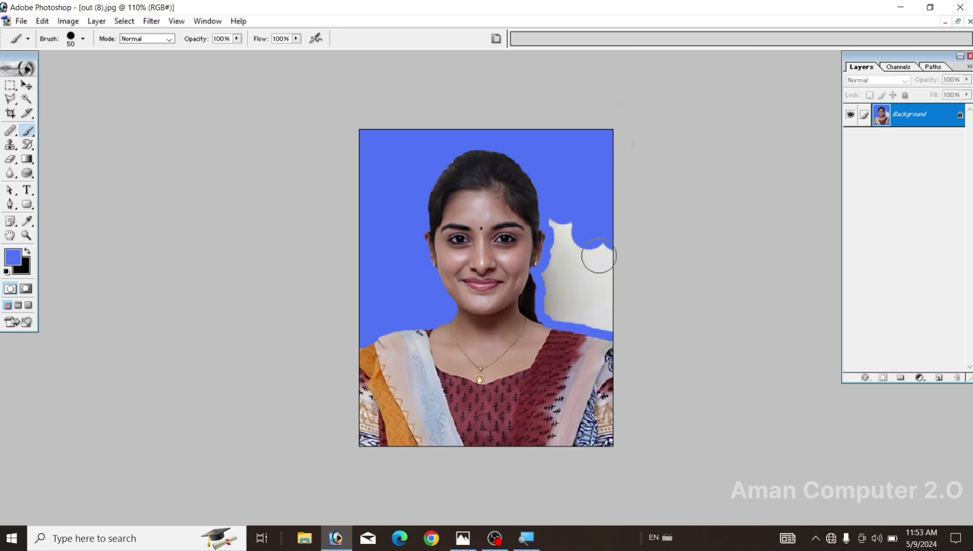
click(598, 286)
mouse_move(602, 320)
mouse_down()
mouse_move(604, 276)
mouse_move(608, 283)
mouse_move(607, 300)
mouse_move(576, 236)
mouse_move(560, 237)
mouse_move(572, 301)
mouse_move(562, 314)
mouse_move(559, 306)
mouse_move(569, 313)
mouse_up()
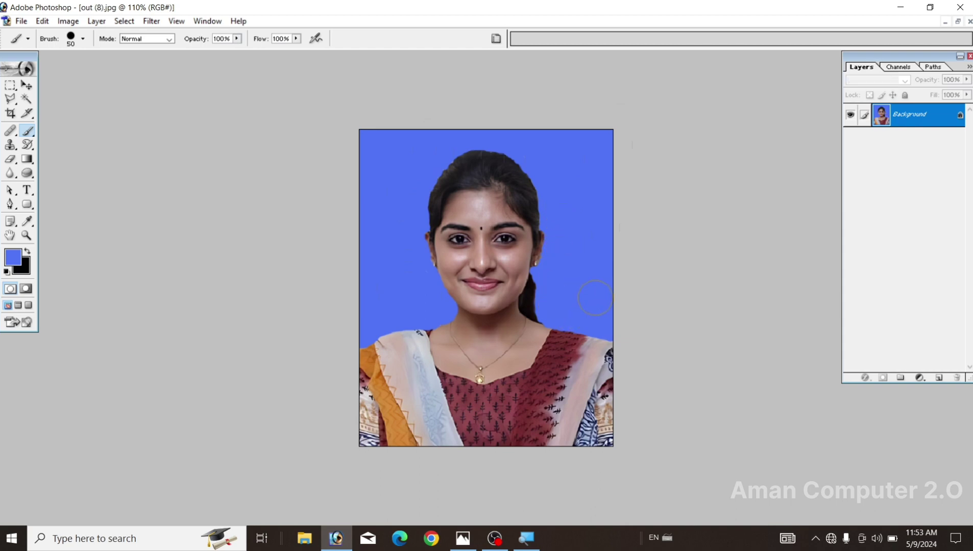
key(ctrl+minus)
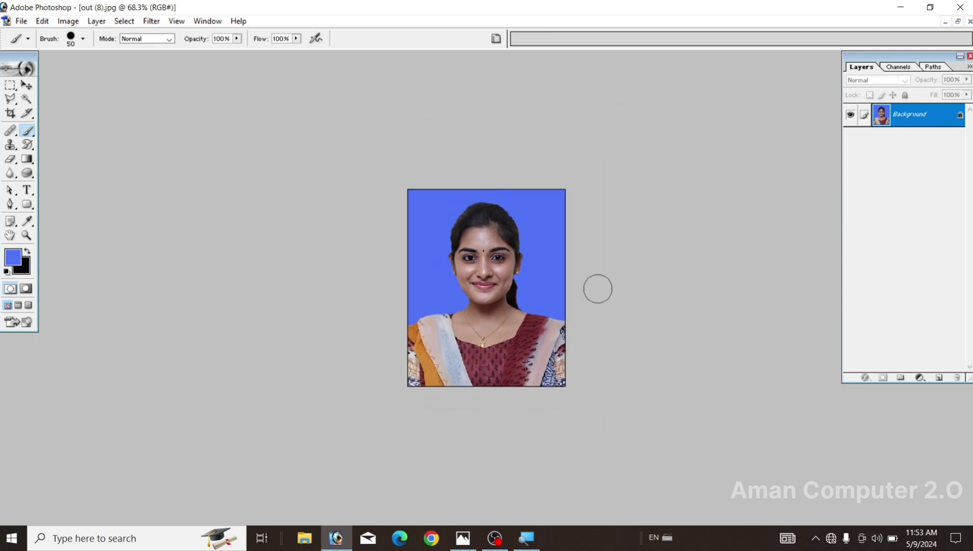
key(ctrl+plus)
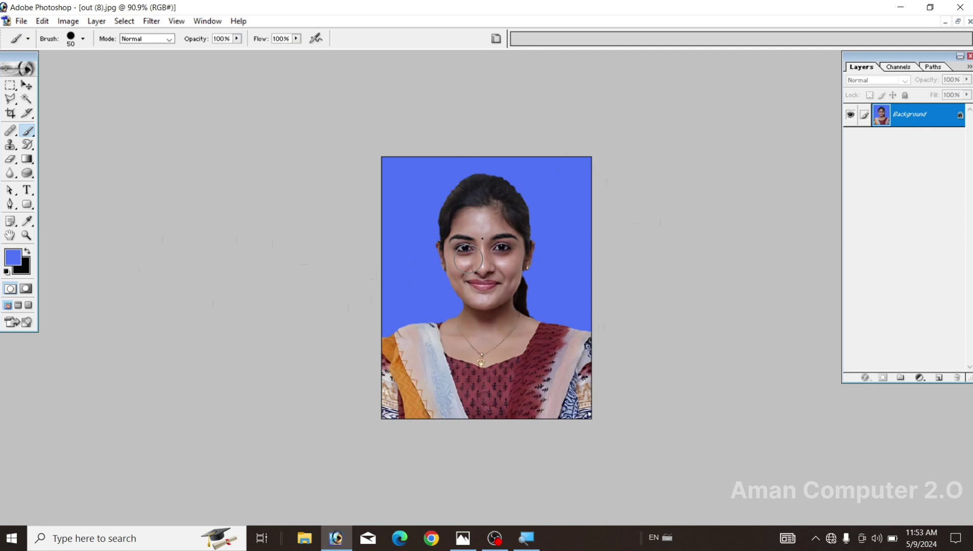
key(ctrl+plus)
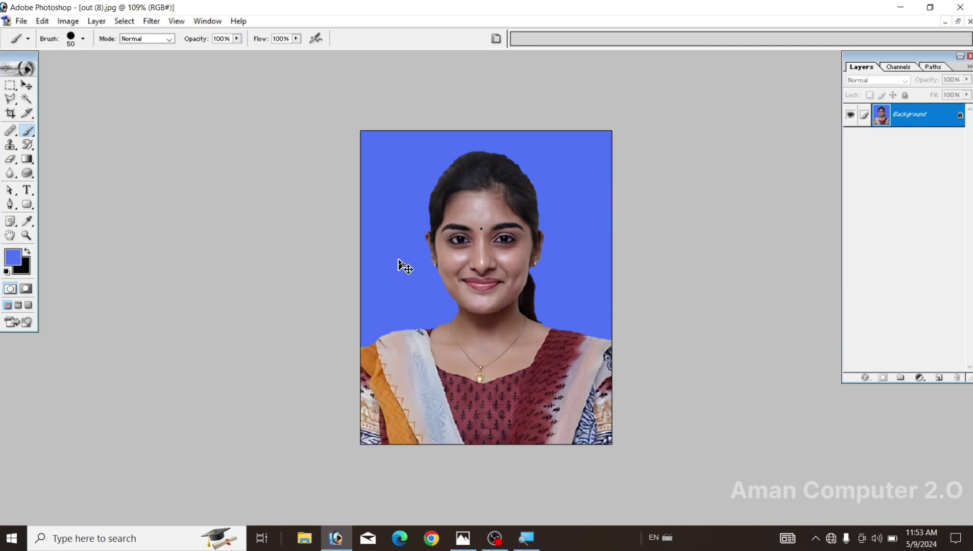
Brighten the portrait with Levels by moving the white input slider left.
key(ctrl+l)
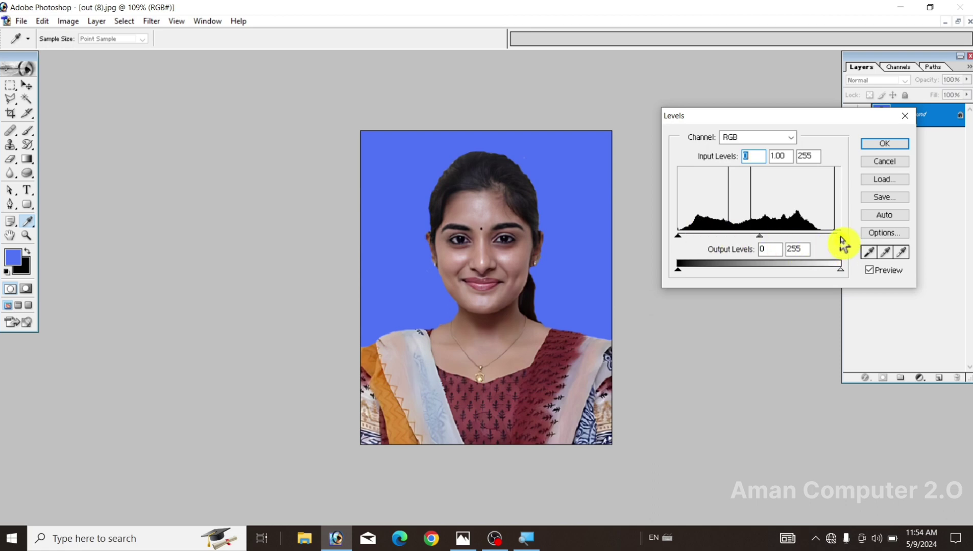
drag(840, 236, 825, 238)
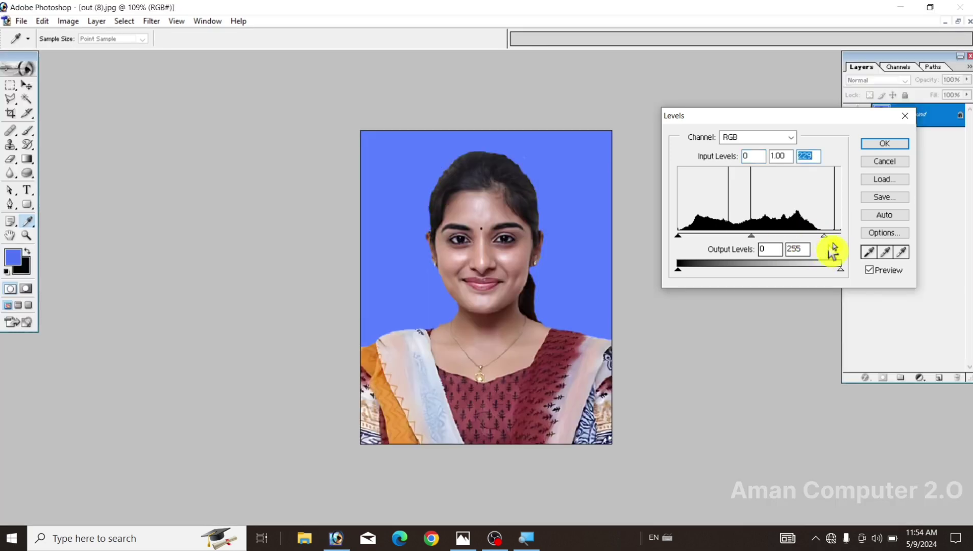
click(875, 147)
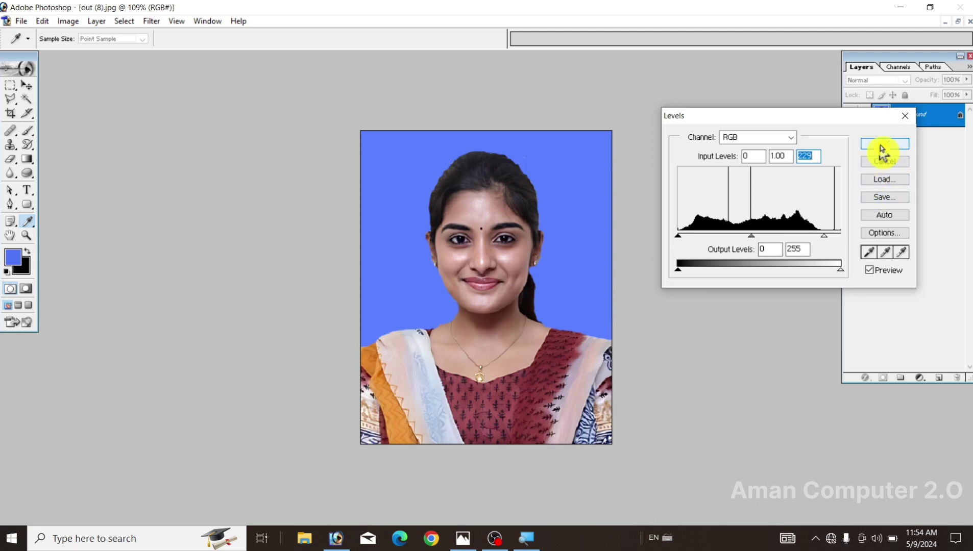
key(b)
click(877, 148)
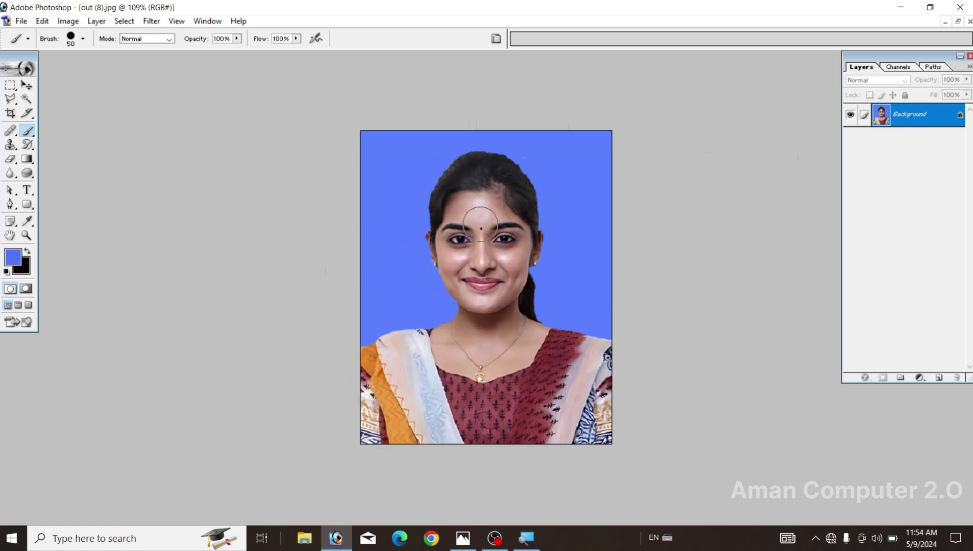
Create a new white 4 × 6 inch document at 300 pixels/inch from the preset.
click(23, 21)
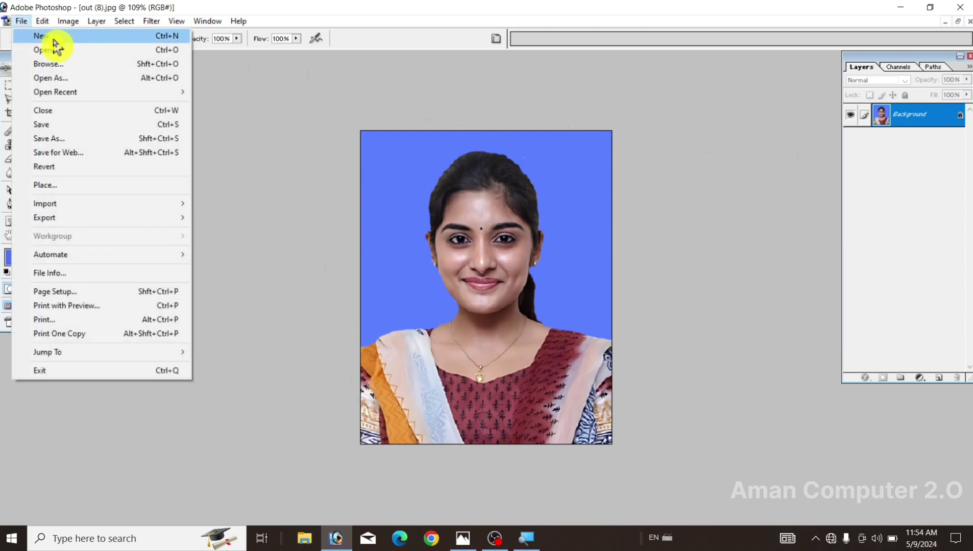
click(123, 39)
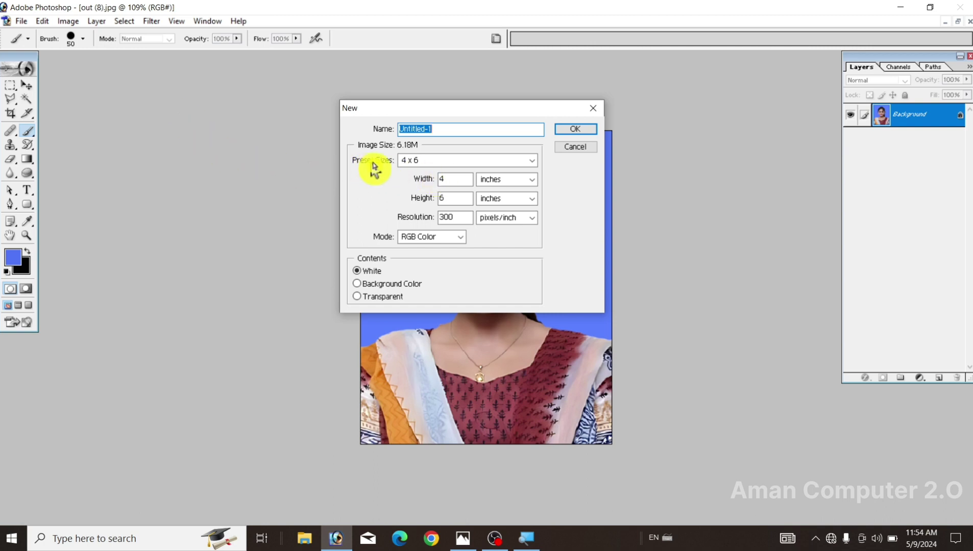
click(438, 160)
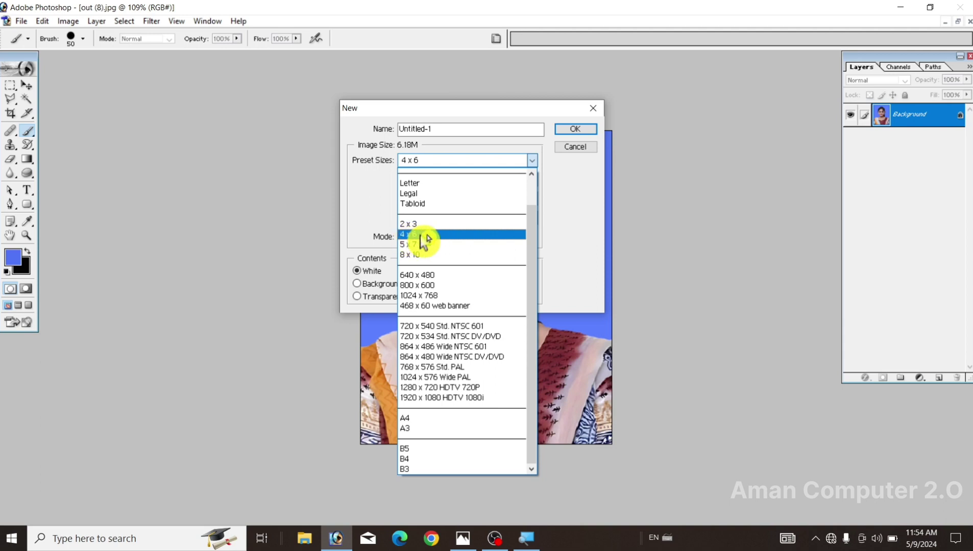
click(444, 235)
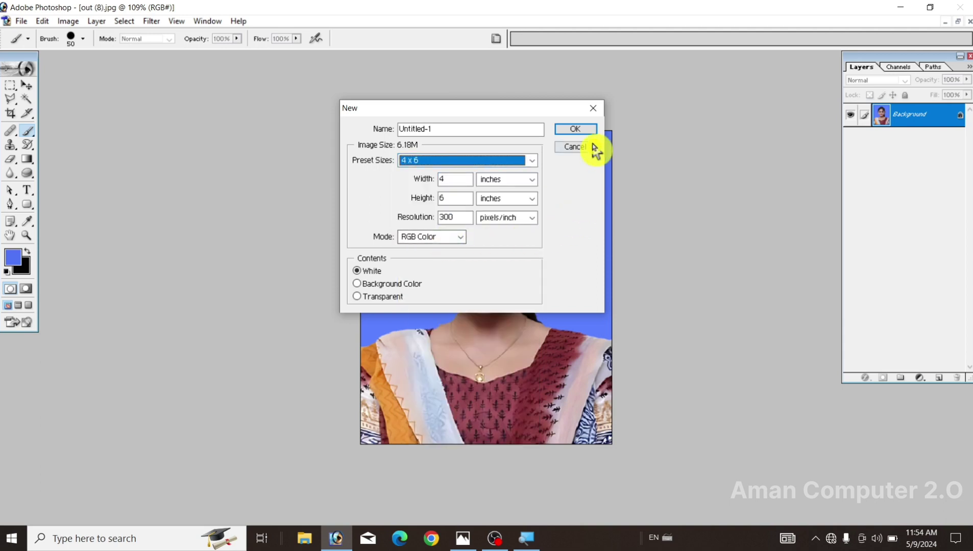
click(585, 129)
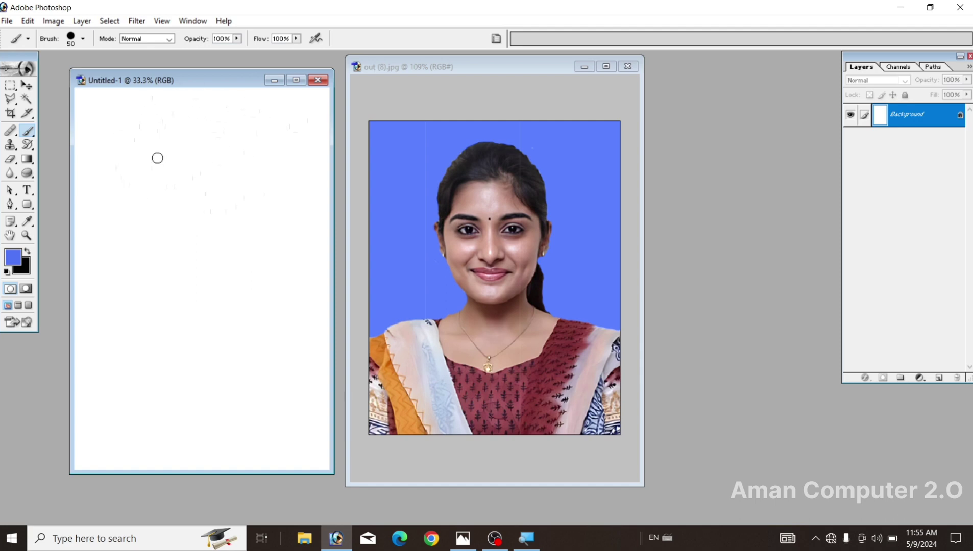
Arrange both windows side by side and drag the portrait onto Untitled-1 as Layer 1.
drag(202, 83, 690, 108)
click(460, 70)
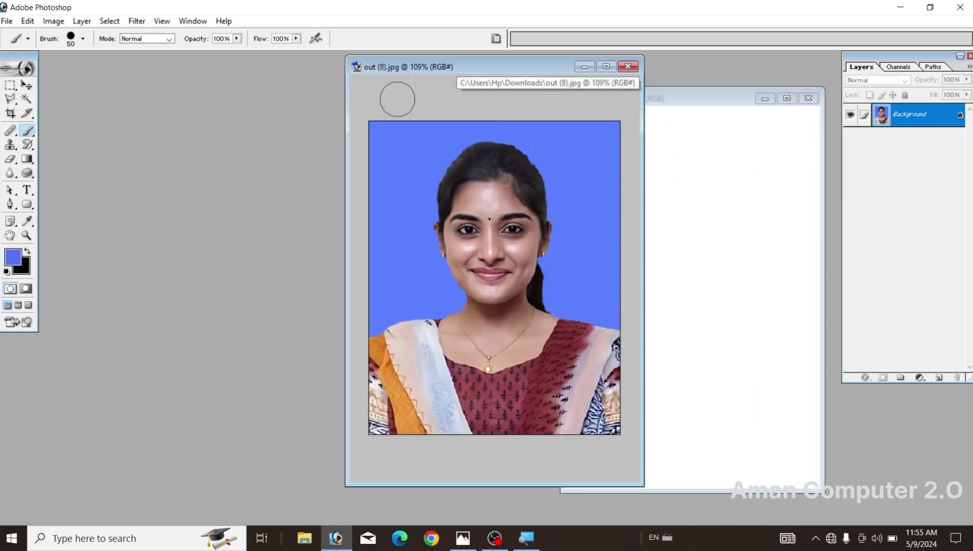
drag(473, 72, 383, 76)
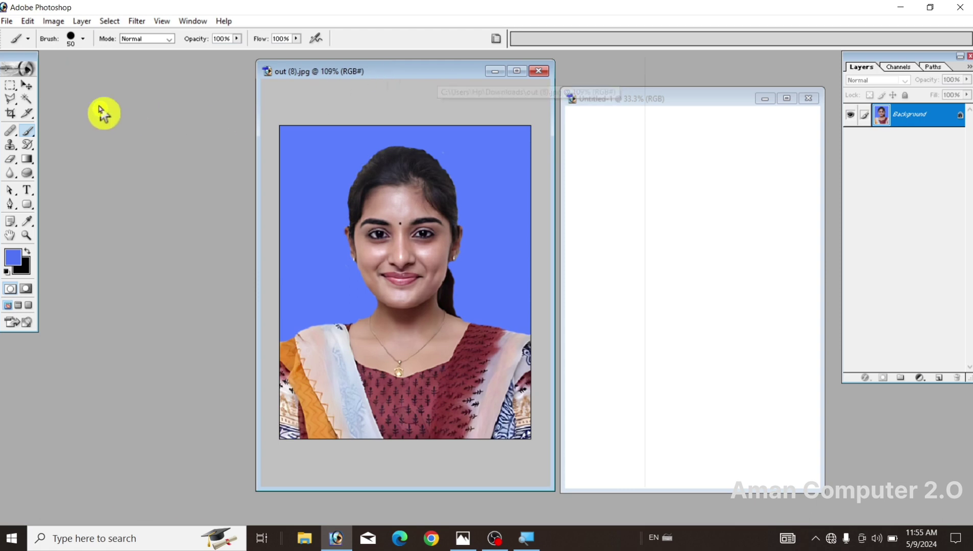
click(27, 85)
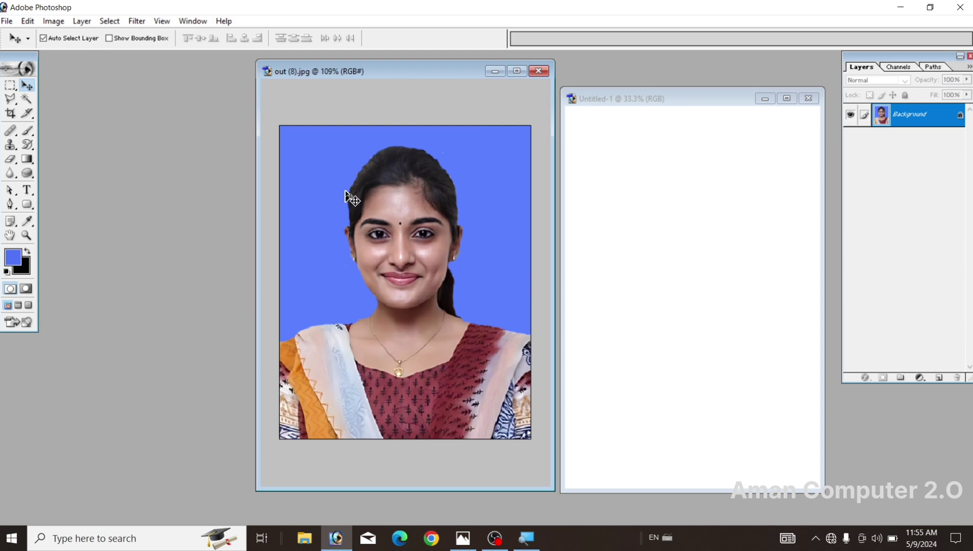
mouse_move(411, 284)
mouse_down()
mouse_move(647, 226)
mouse_move(648, 234)
mouse_up()
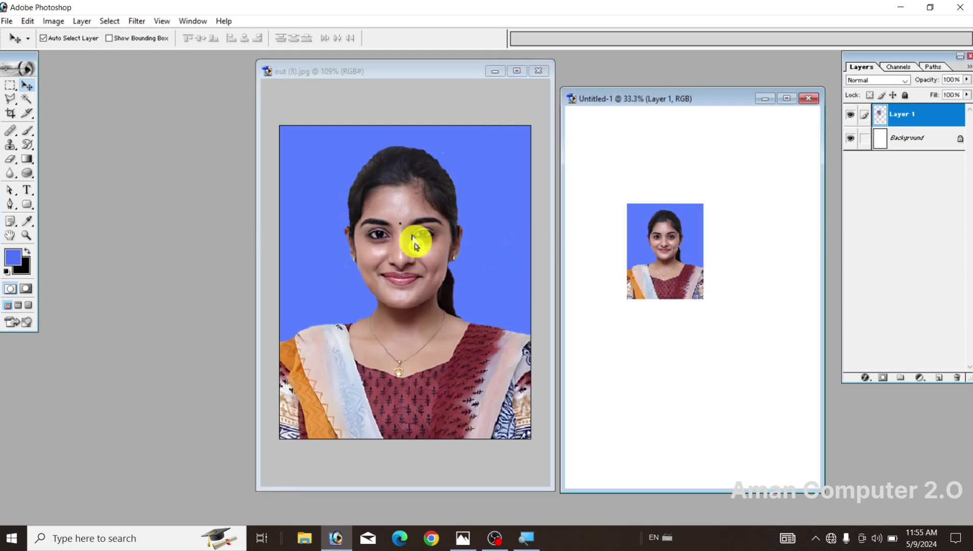
drag(415, 246, 649, 258)
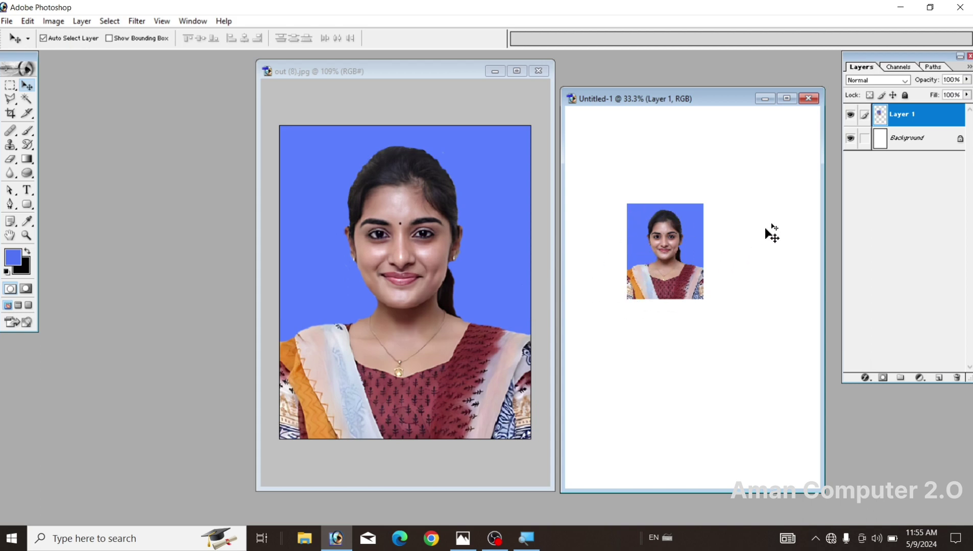
Place the photo in the sheet's top-left corner and Alt-drag a Layer 1 copy beside it.
click(786, 99)
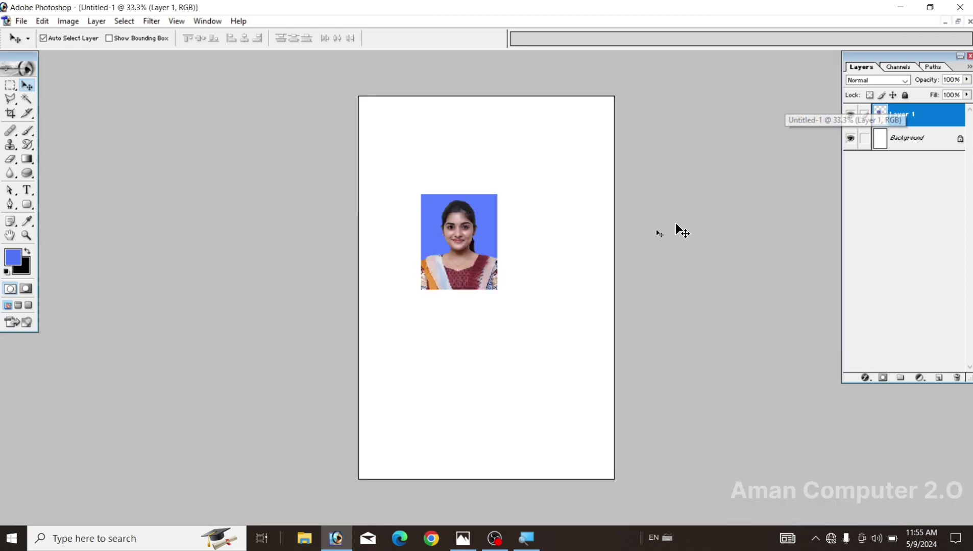
scroll(480, 214, up, 1)
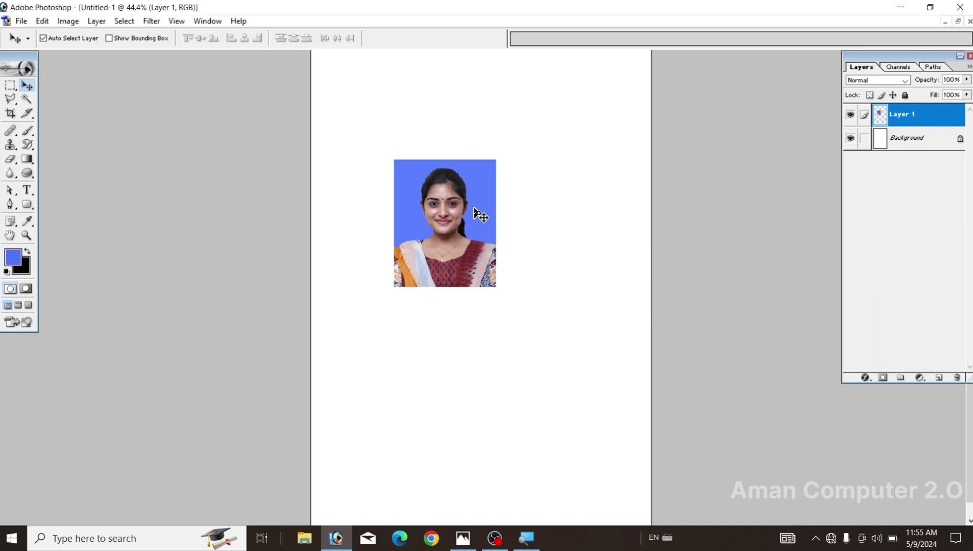
scroll(480, 215, up, 1)
scroll(480, 215, up, 1)
scroll(480, 215, up, 1)
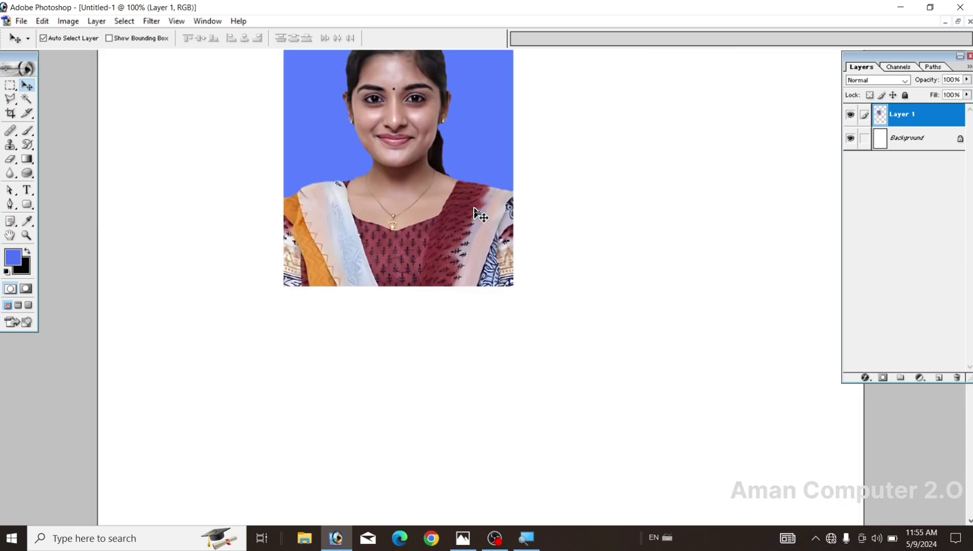
scroll(480, 215, up, 2)
scroll(480, 215, up, 2)
scroll(480, 215, up, 2)
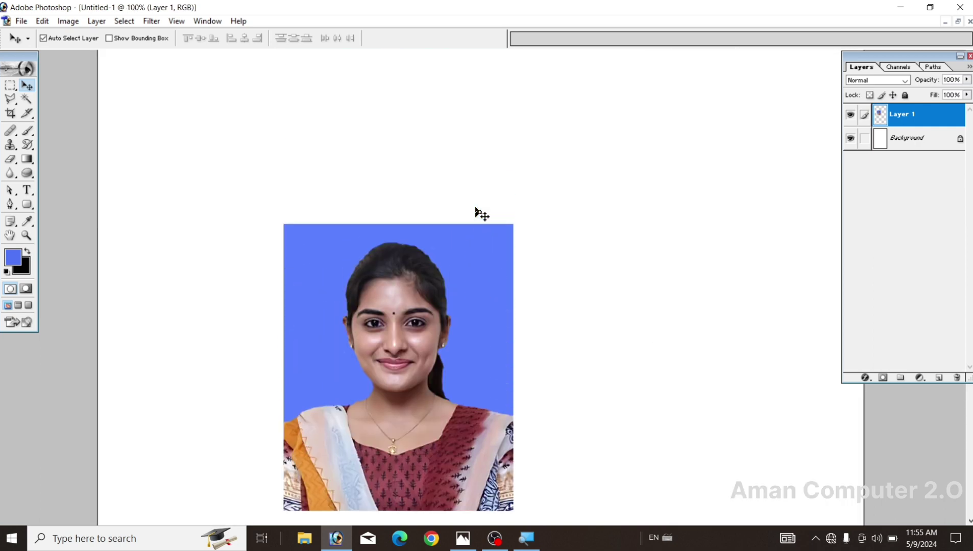
scroll(475, 255, up, 1)
mouse_move(440, 383)
mouse_down()
mouse_move(264, 196)
mouse_move(237, 300)
mouse_up()
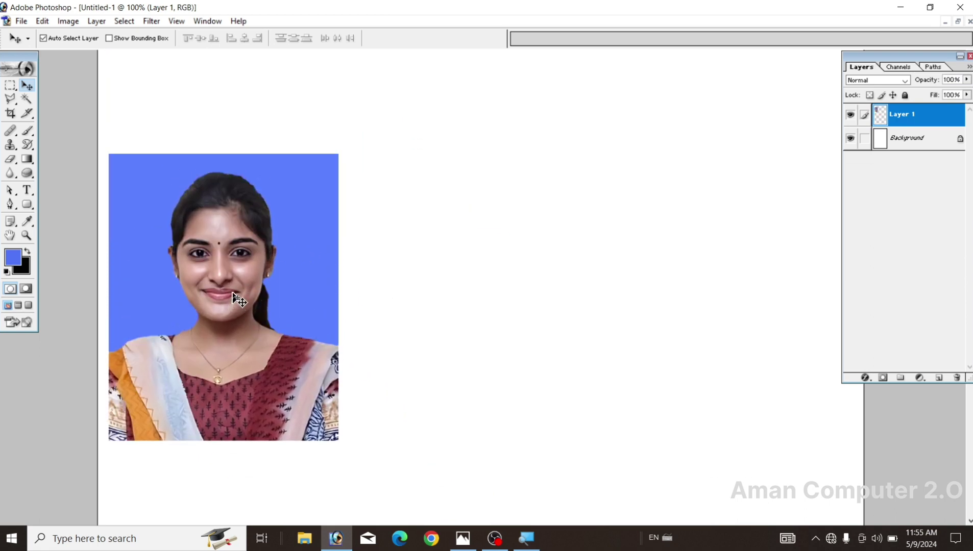
key(ctrl+minus)
drag(299, 257, 294, 190)
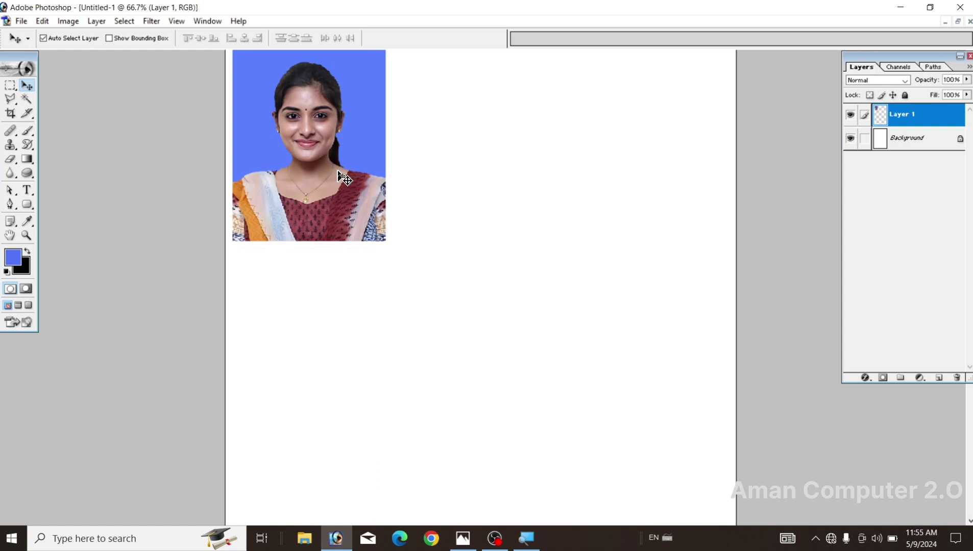
drag(338, 173, 340, 180)
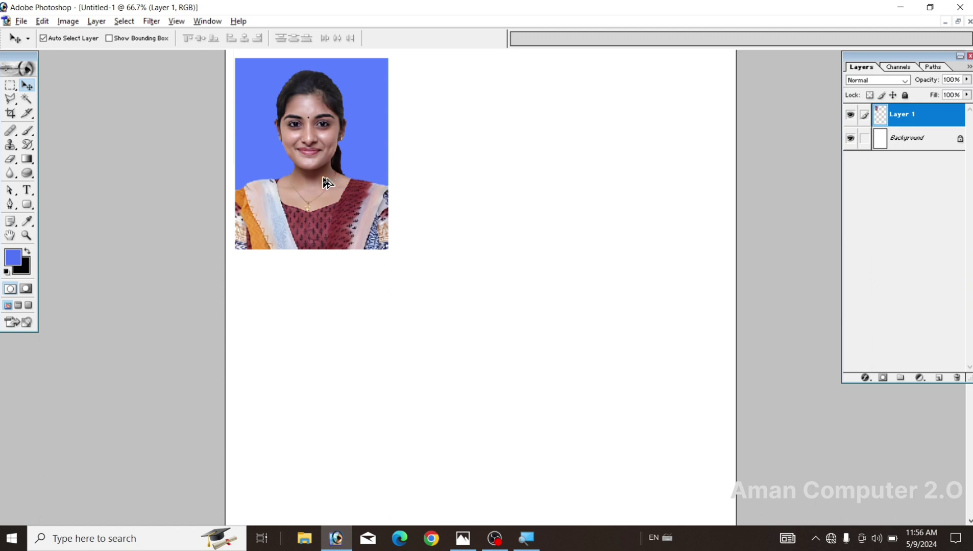
drag(328, 183, 490, 175)
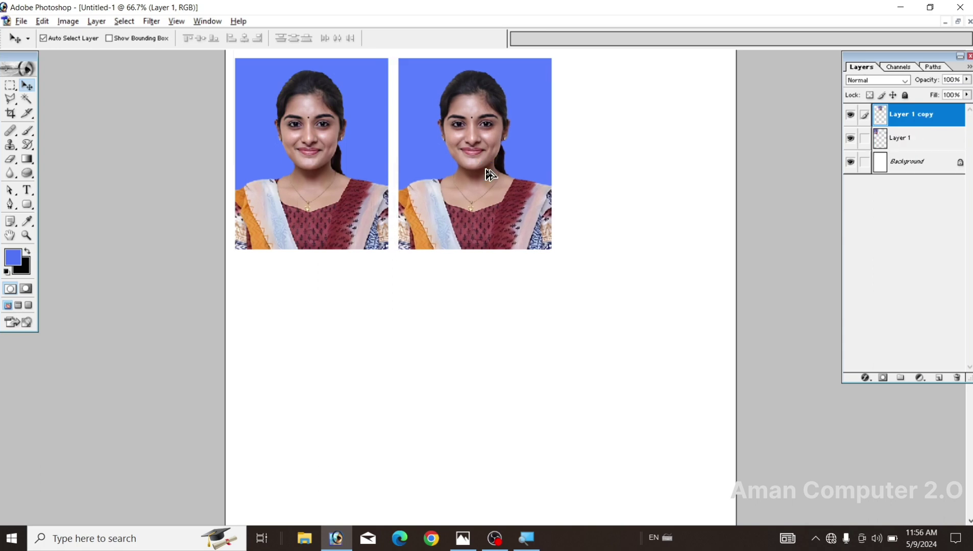
Alt-drag a third photo copy to the right and link all three photo layers.
drag(476, 170, 639, 175)
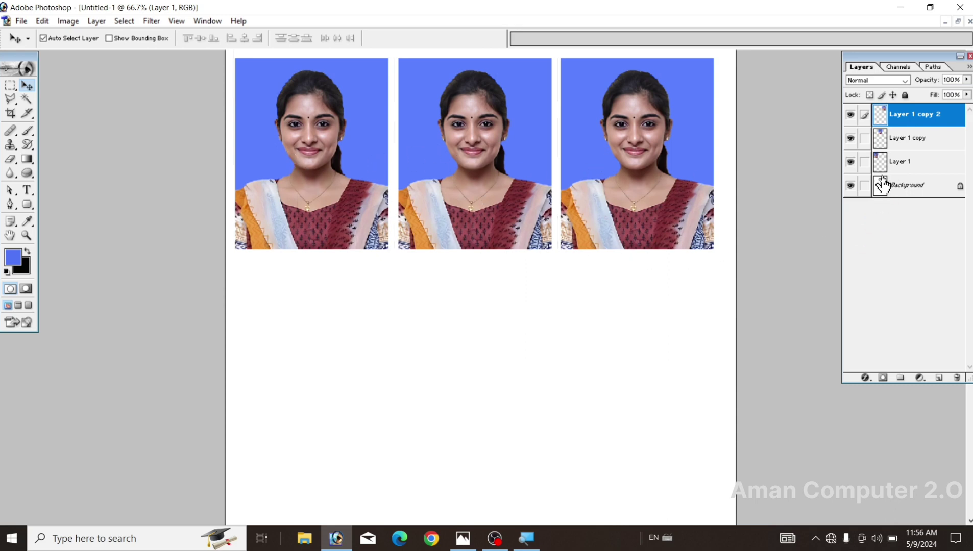
click(864, 162)
click(864, 139)
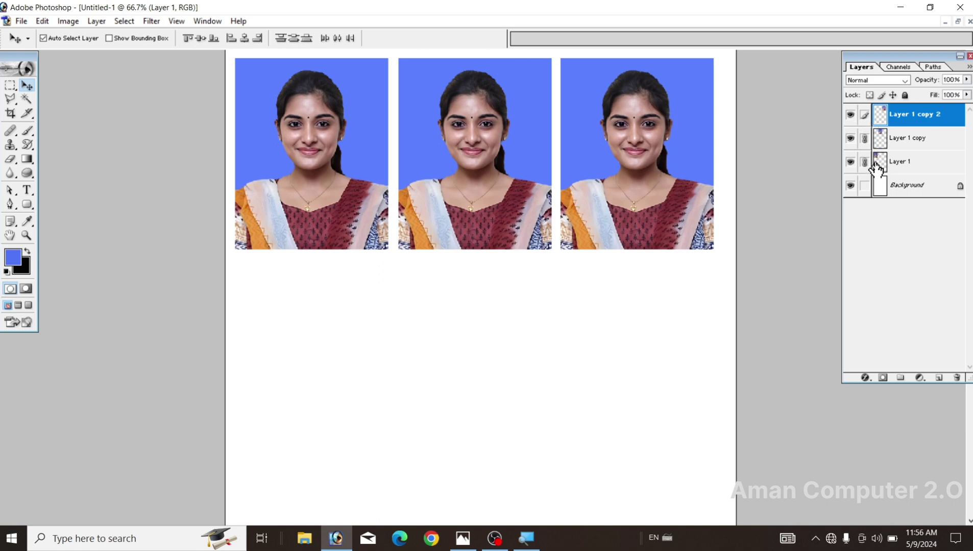
Merge the three linked photos into one row layer and align it along the top edge.
key(ctrl+e)
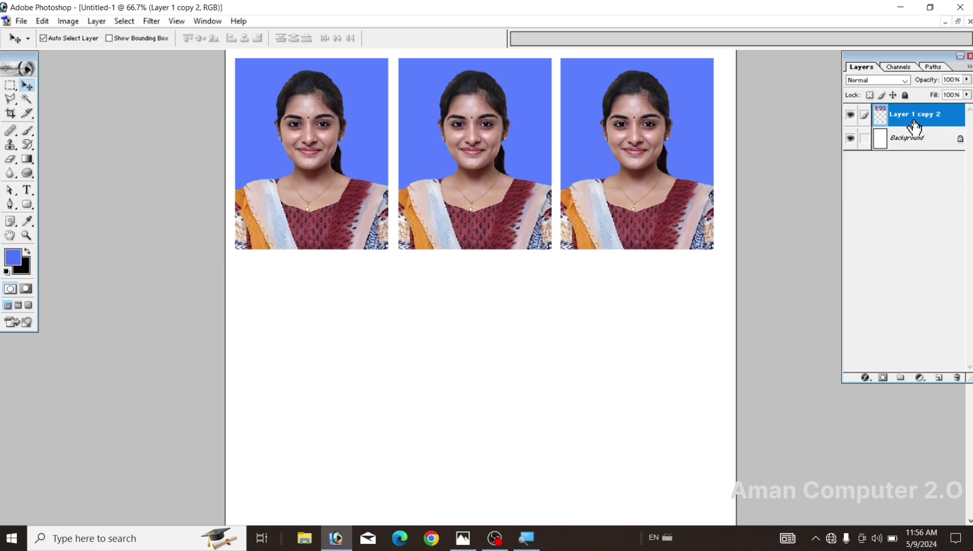
mouse_move(420, 147)
mouse_down()
mouse_move(471, 139)
mouse_move(504, 153)
mouse_up()
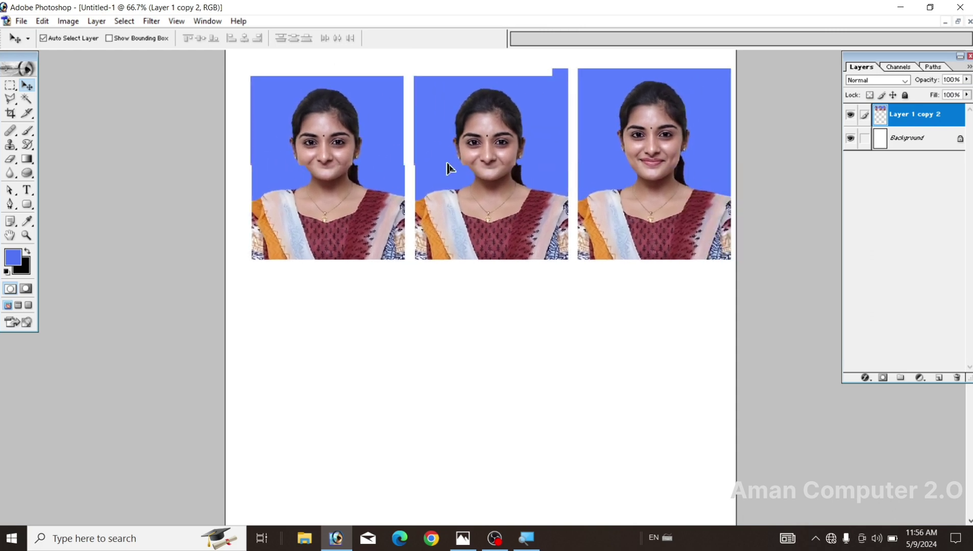
mouse_move(504, 153)
mouse_down()
mouse_move(436, 166)
mouse_move(434, 138)
mouse_up()
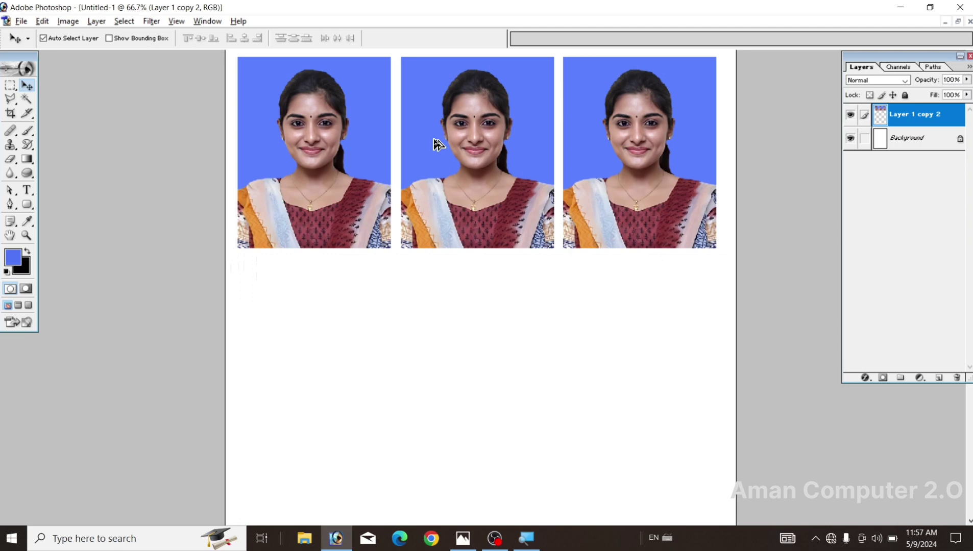
Alt-drag the photo row down twice to make second and third rows, then fit the page in view.
drag(437, 150, 432, 349)
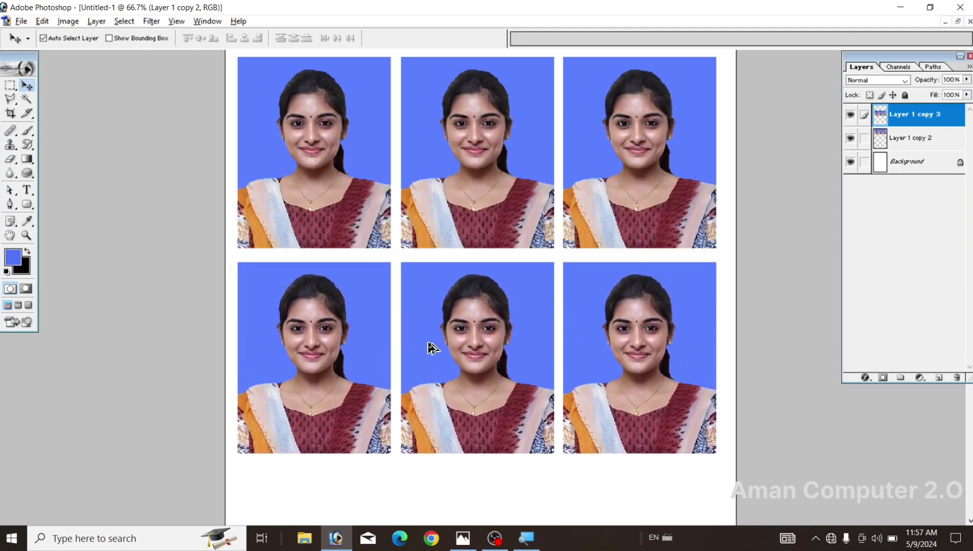
scroll(557, 249, down, 1)
scroll(559, 246, down, 4)
scroll(564, 242, down, 1)
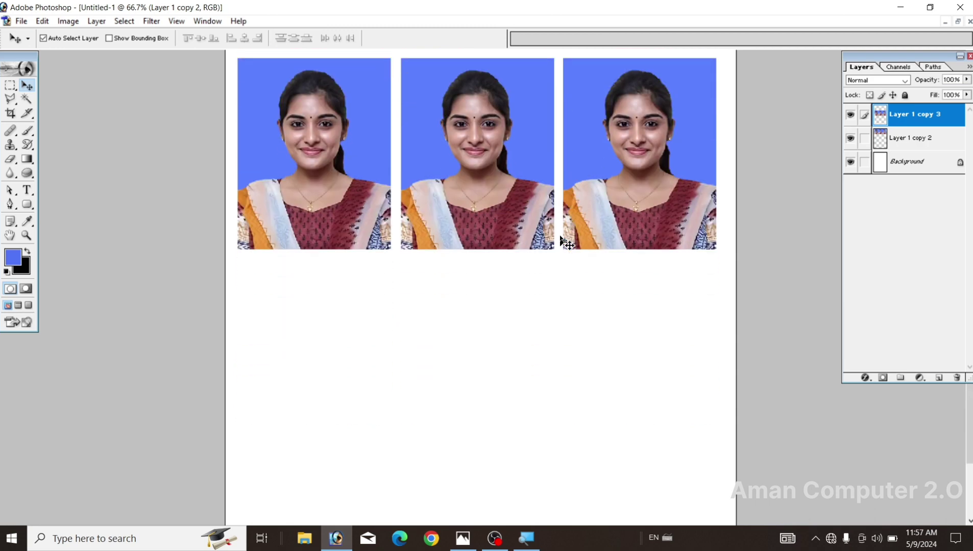
drag(498, 179, 488, 370)
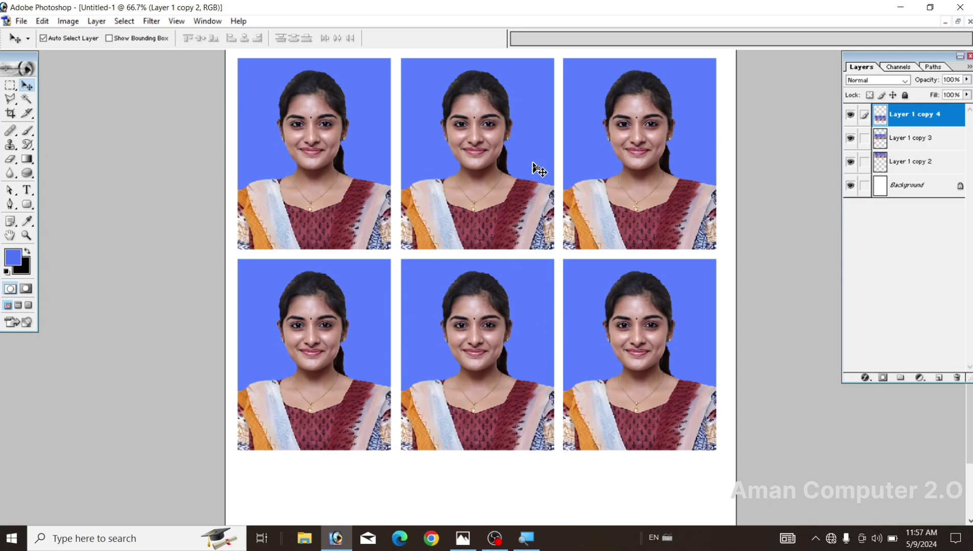
scroll(538, 170, up, 2)
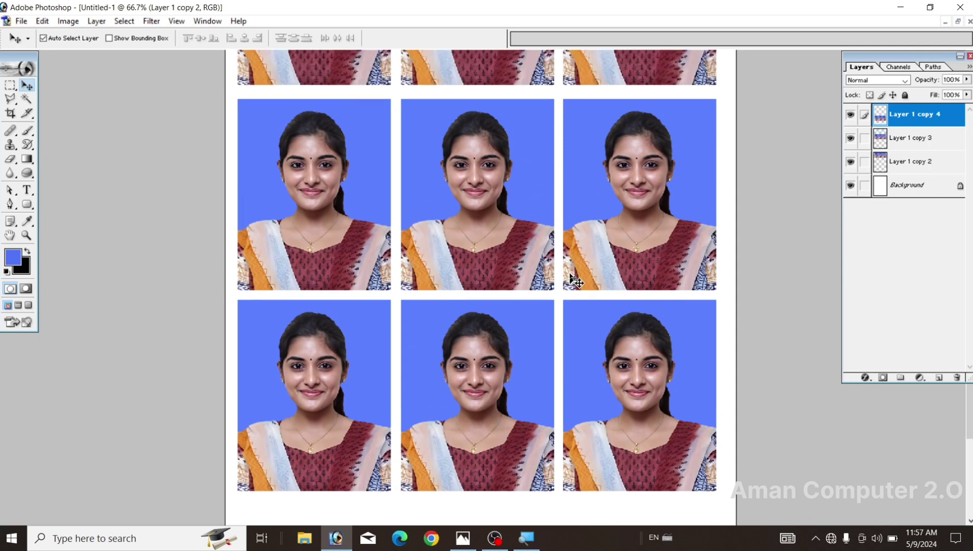
key(ctrl+minus)
key(ctrl+minus)
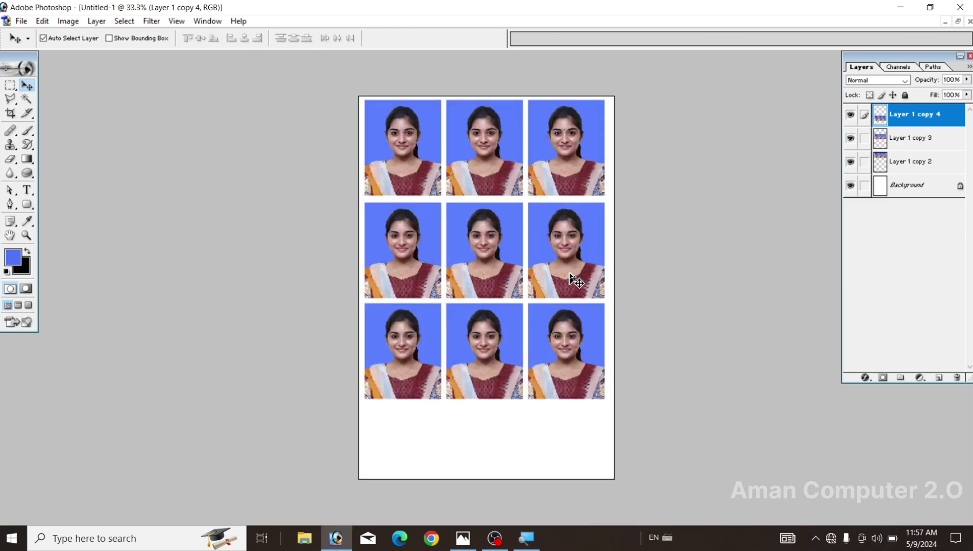
key(ctrl+0)
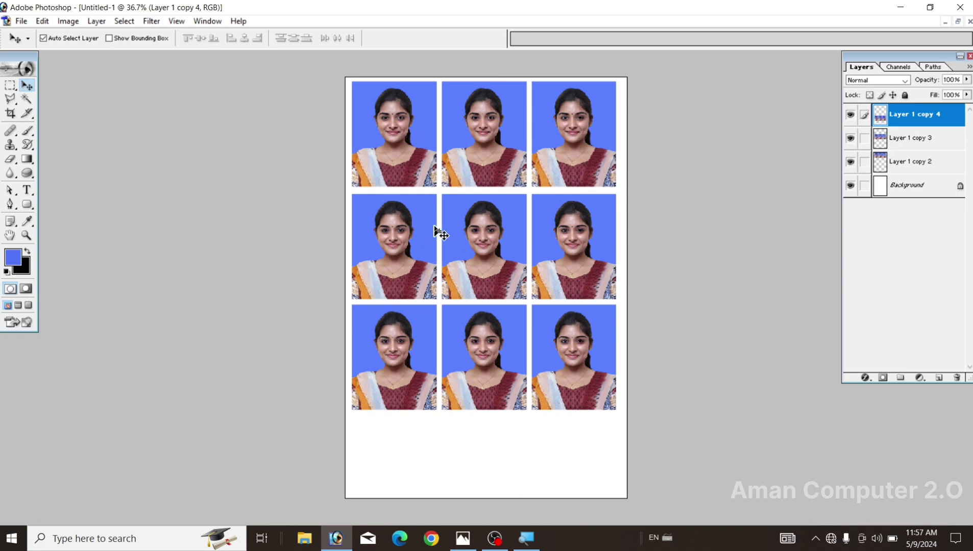
Review File > Page Setup, cancel it unchanged, and return to the File menu.
click(24, 22)
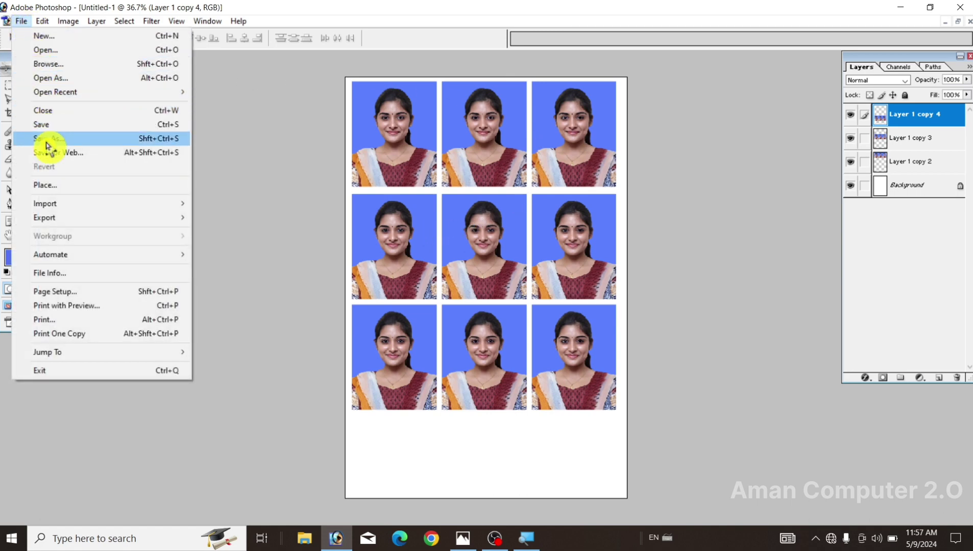
click(128, 294)
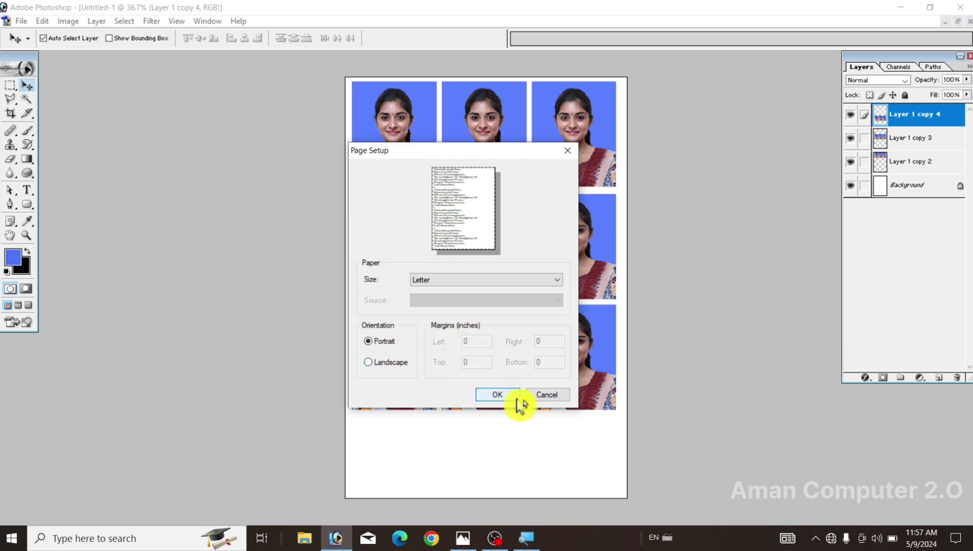
click(547, 399)
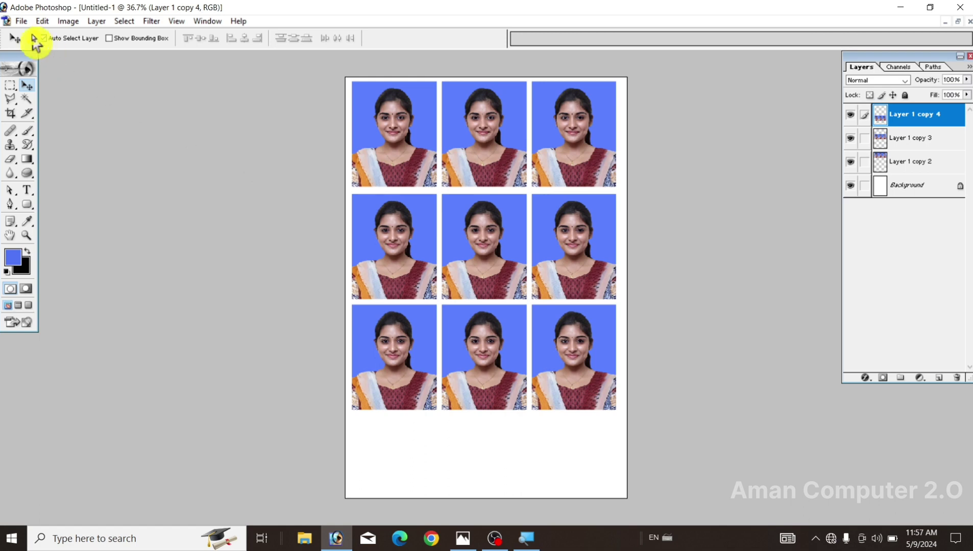
click(22, 21)
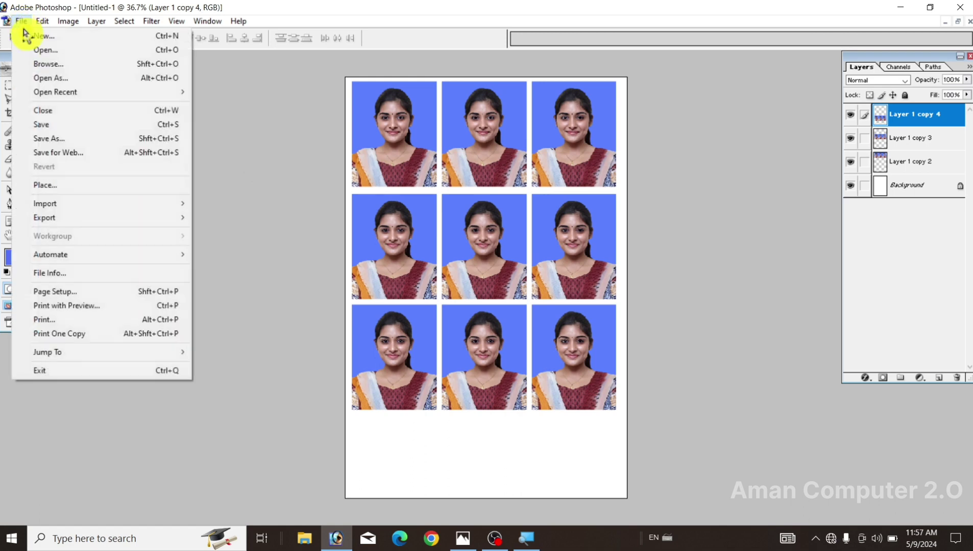
Save the sheet as a JPEG named retertdf in Downloads at maximum quality 12.
click(58, 145)
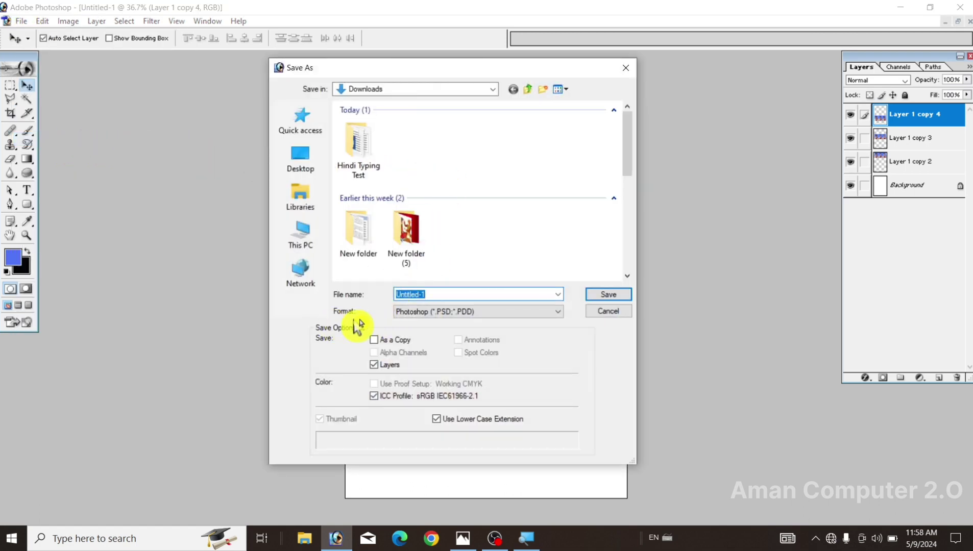
click(424, 312)
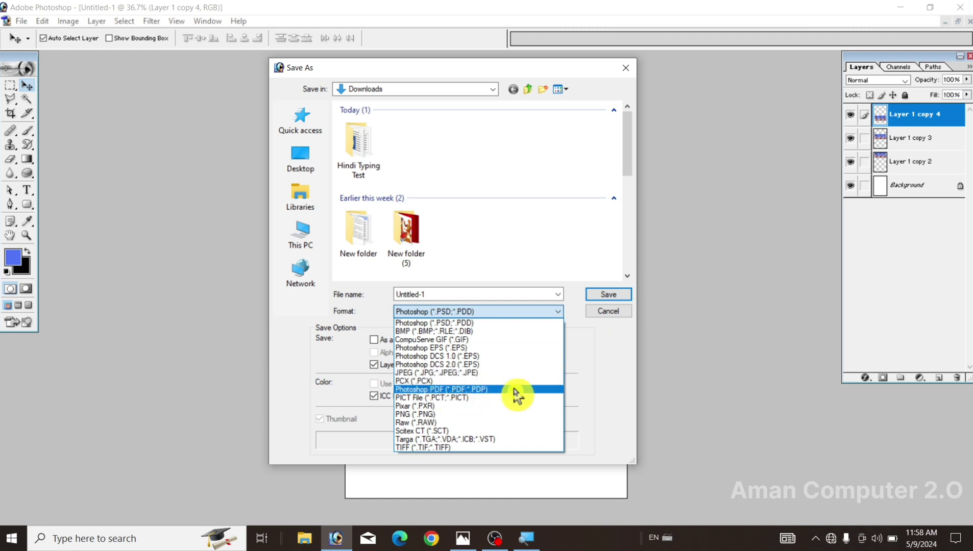
click(442, 373)
double_click(428, 295)
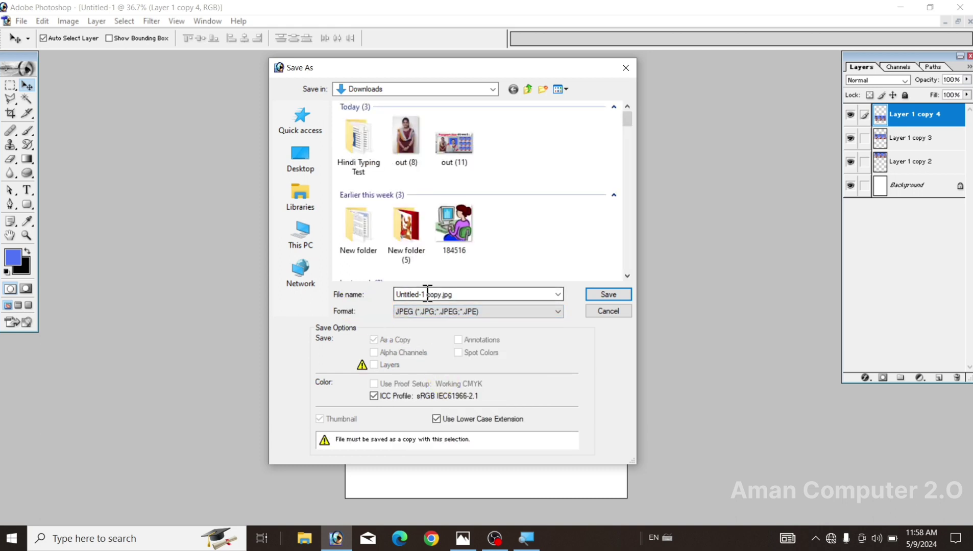
text(retertdf)
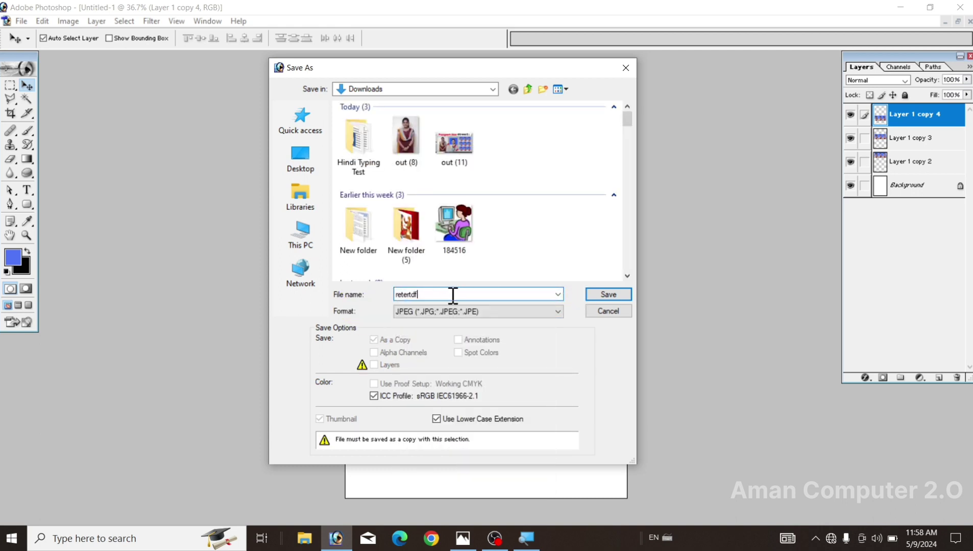
click(602, 298)
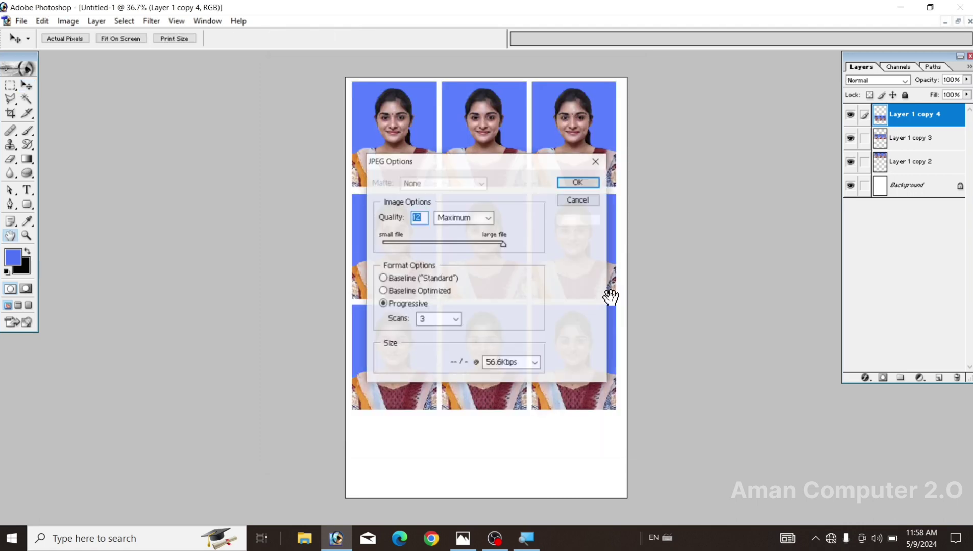
click(575, 184)
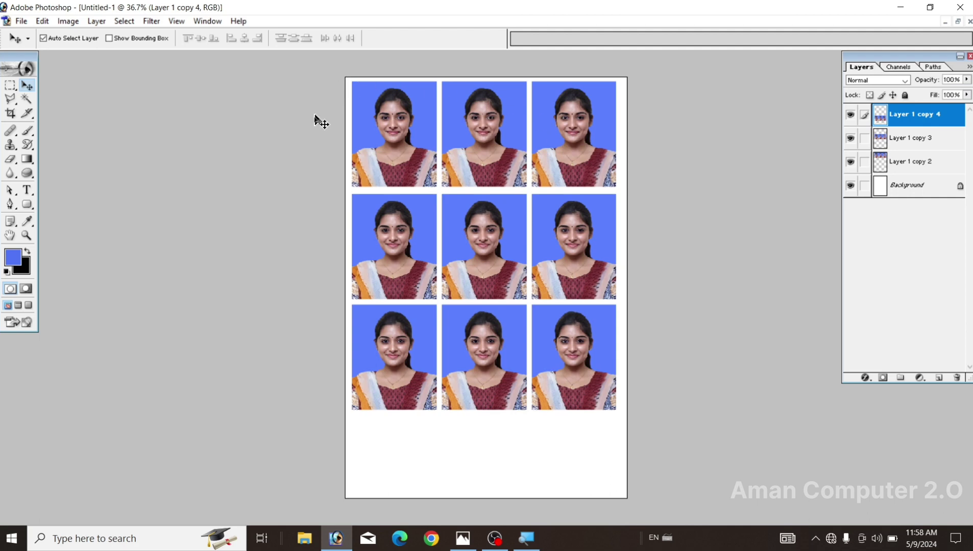